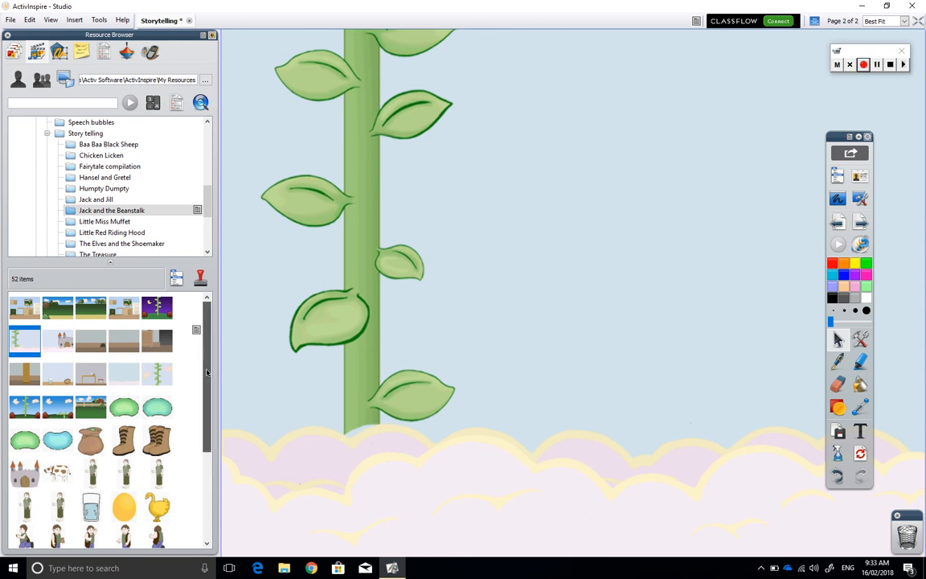
Step: Add the Giant 03 image to the page, enlarge it, narrow it slightly, and stand it on the clouds well away from the beanstalk
scroll(161, 402, "down", 2)
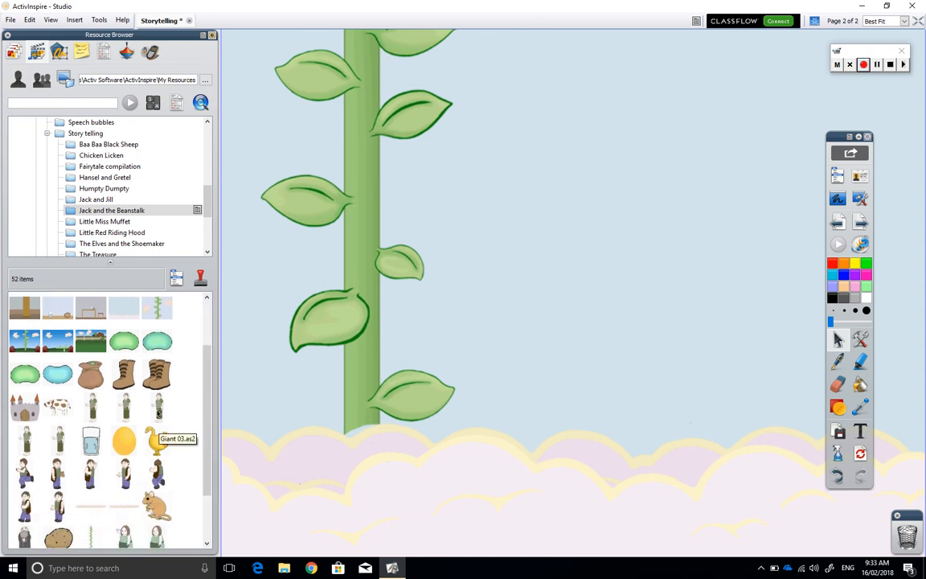
left_click_drag(157, 406, 595, 191)
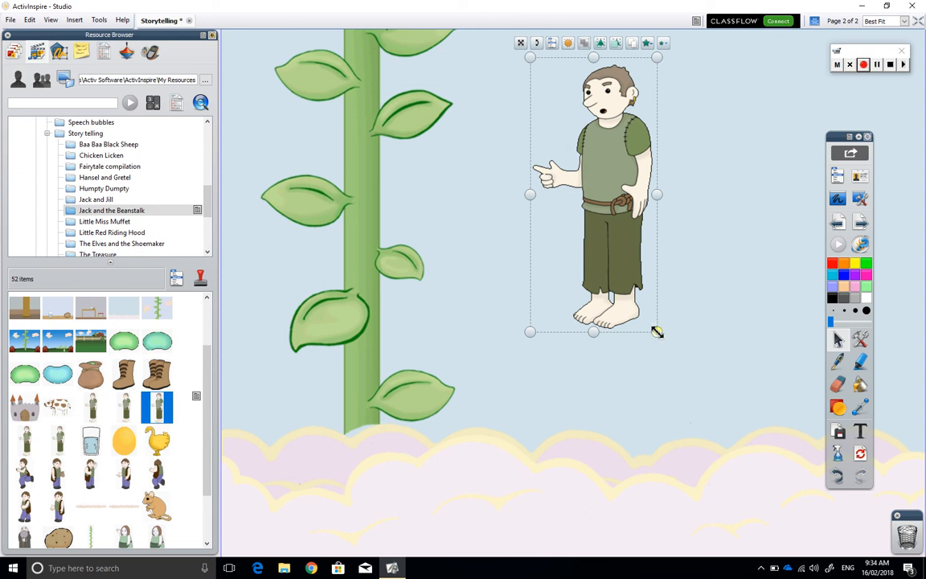
left_click_drag(656, 330, 731, 430)
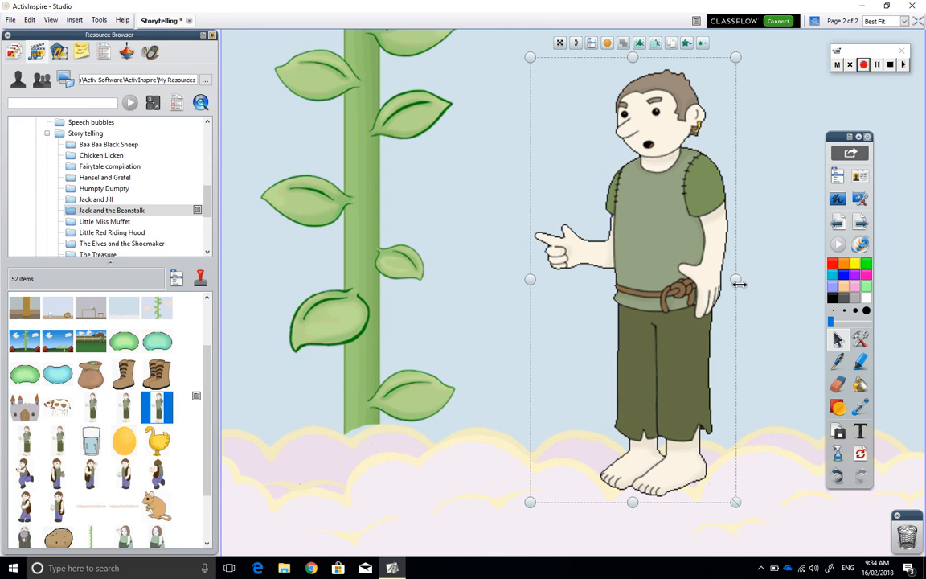
left_click_drag(737, 280, 717, 320)
left_click_drag(658, 299, 742, 307)
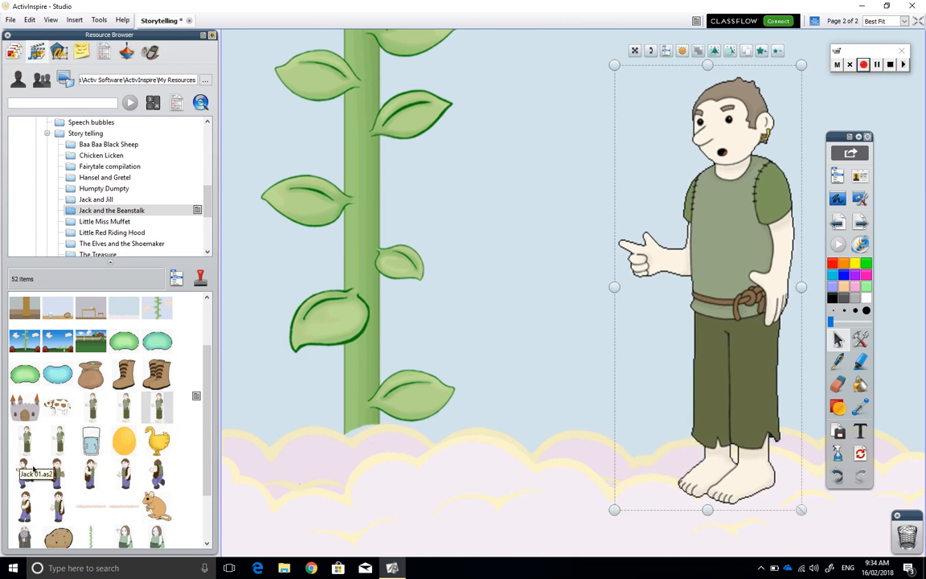
Step: Add Jack 01 beside the beanstalk and place the Goldengoose image, slightly shrunk, over his arms
left_click_drag(25, 473, 502, 414)
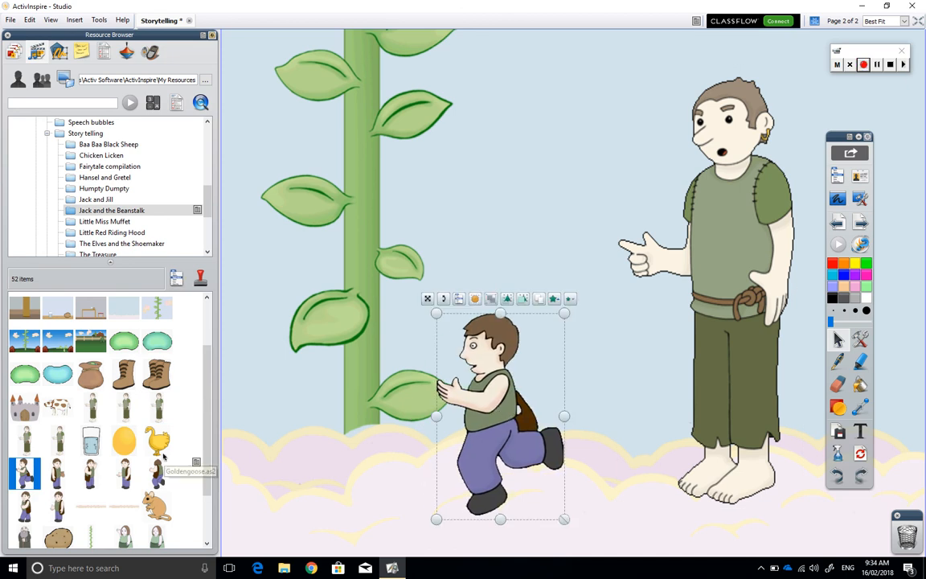
left_click_drag(157, 439, 476, 436)
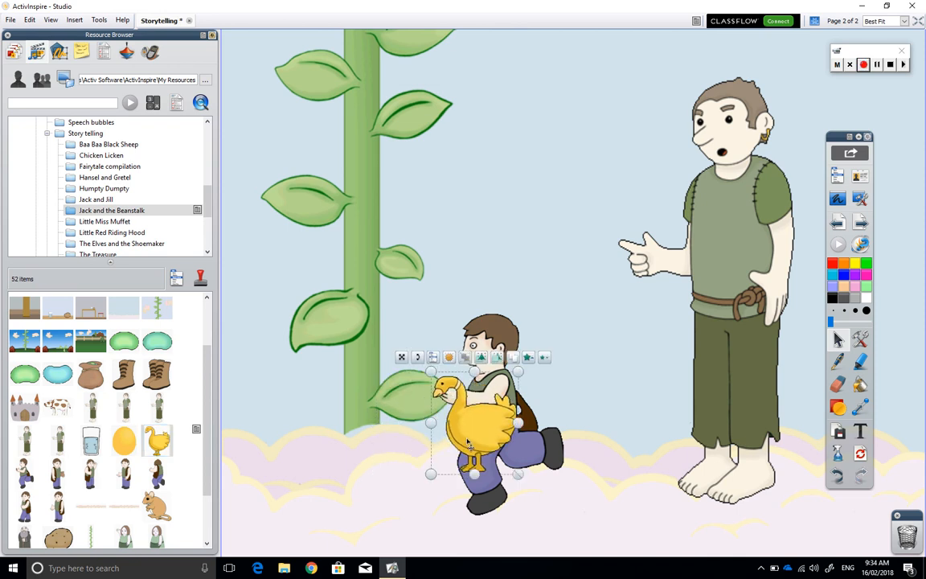
left_click_drag(518, 474, 507, 461)
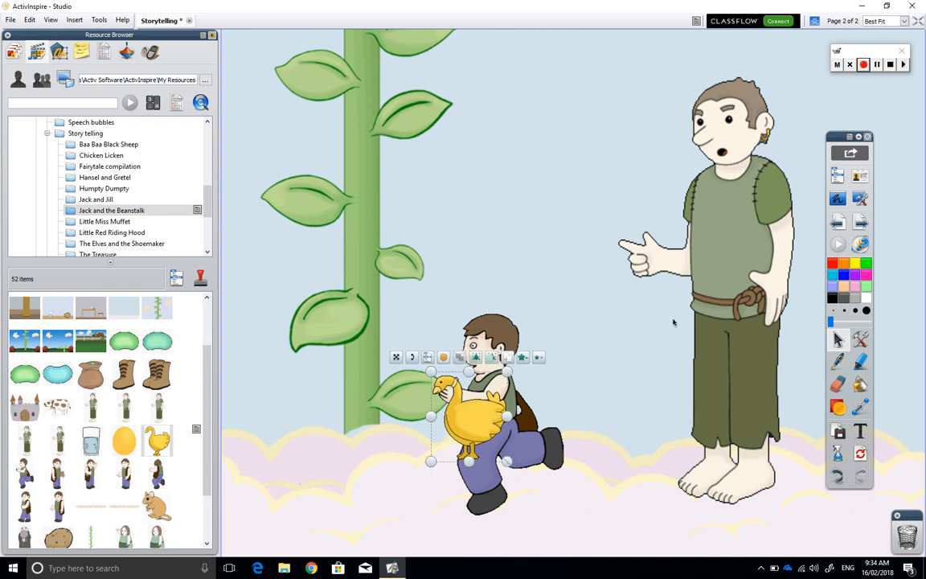
left_click_drag(491, 329, 493, 306)
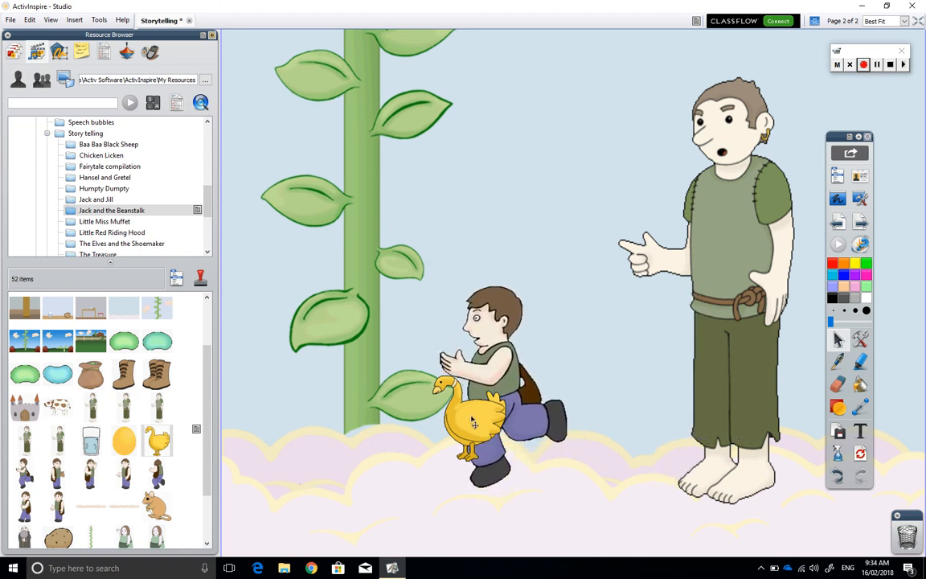
left_click_drag(474, 424, 493, 386)
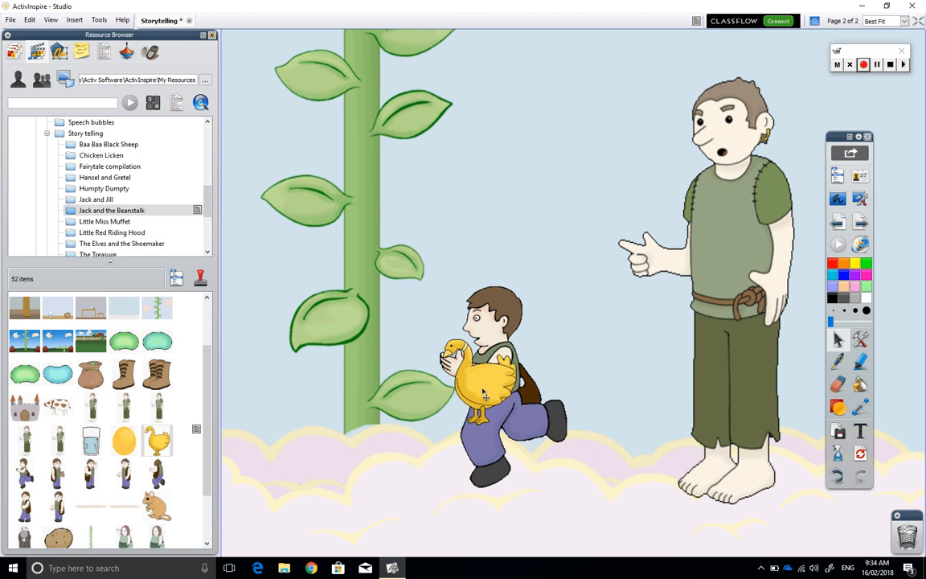
Step: Examine the Align and Reorder options available for the golden goose
right_click(484, 394)
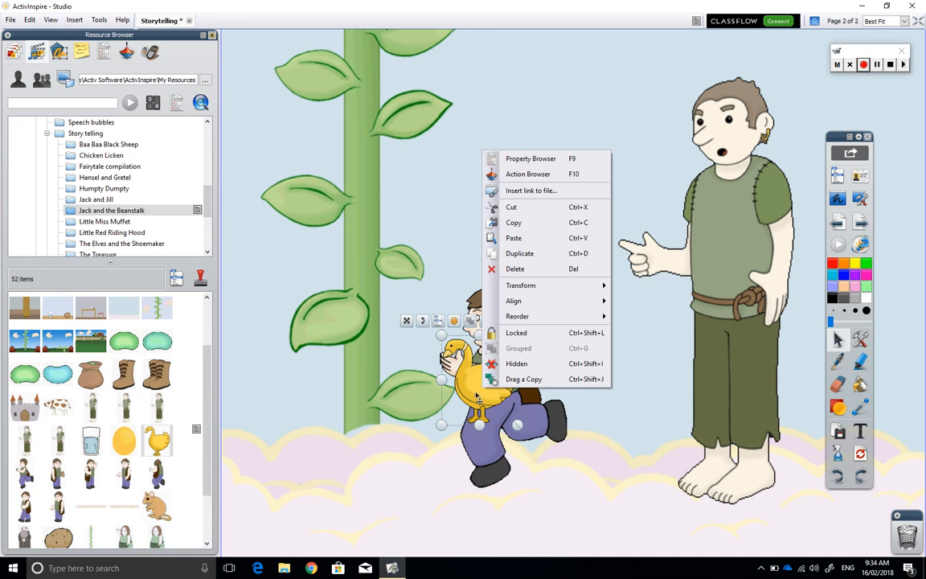
mouse_move(507, 319)
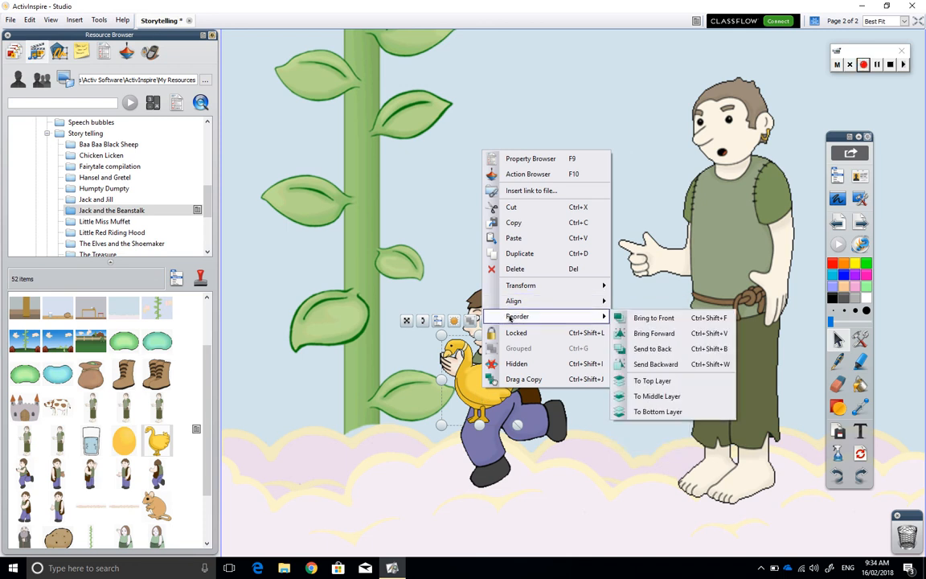
mouse_move(523, 301)
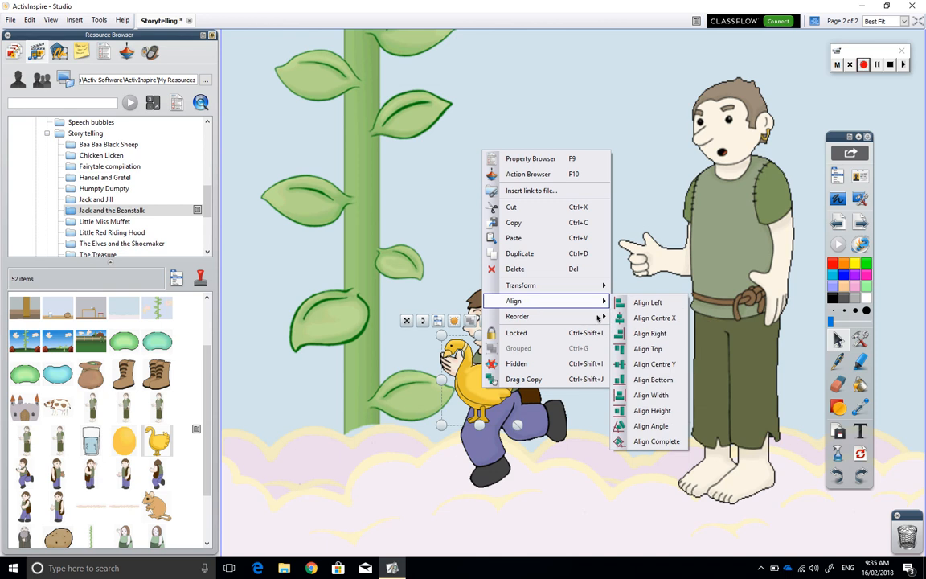
mouse_move(598, 318)
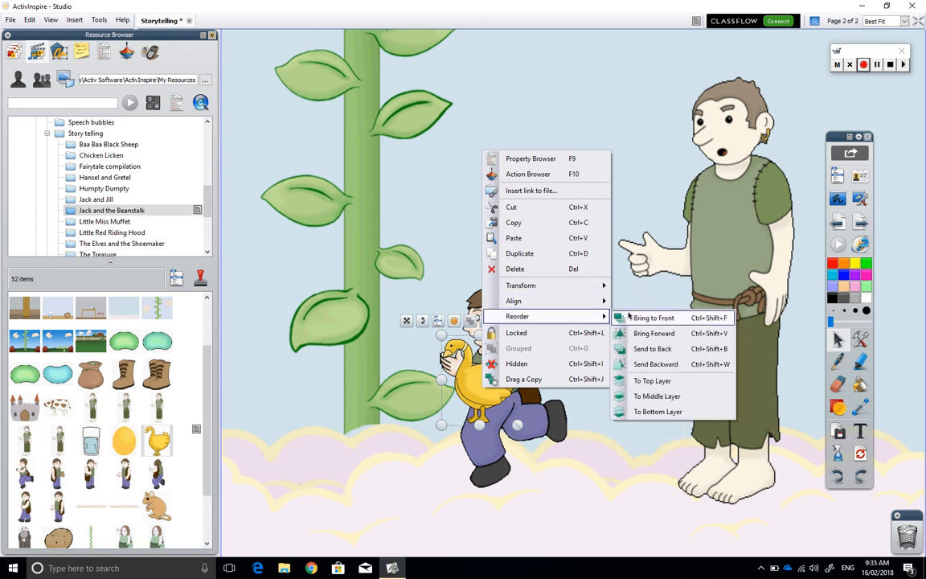
left_click(652, 412)
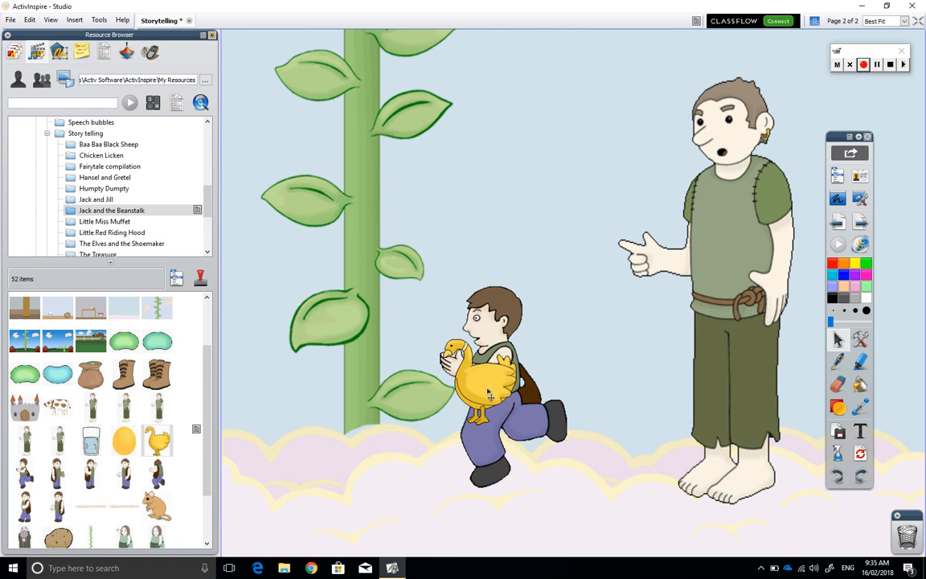
left_click(489, 394)
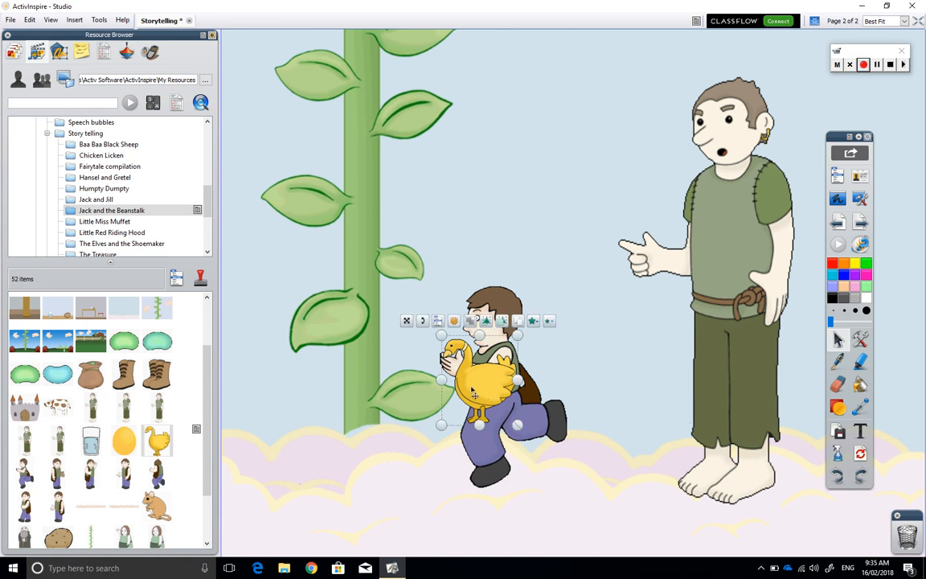
left_click(436, 322)
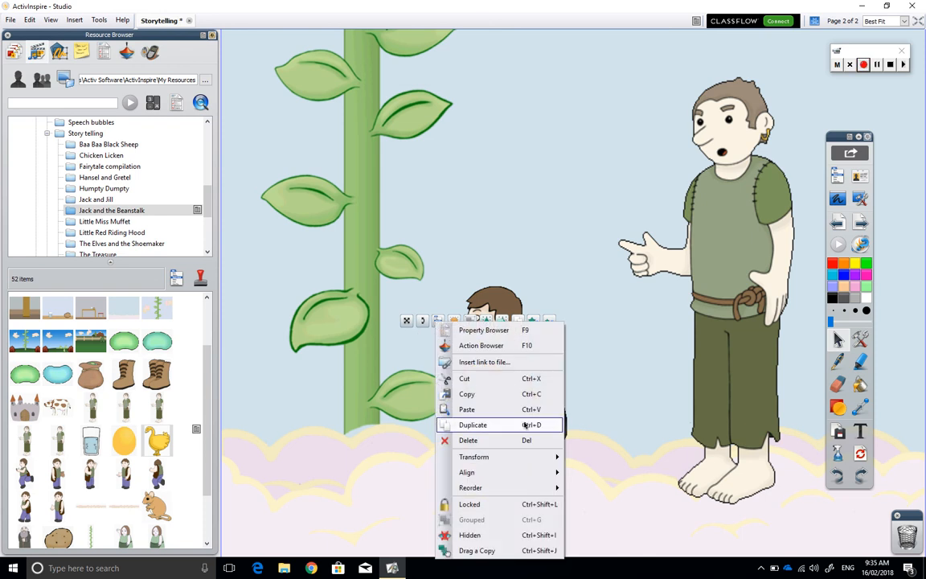
mouse_move(520, 487)
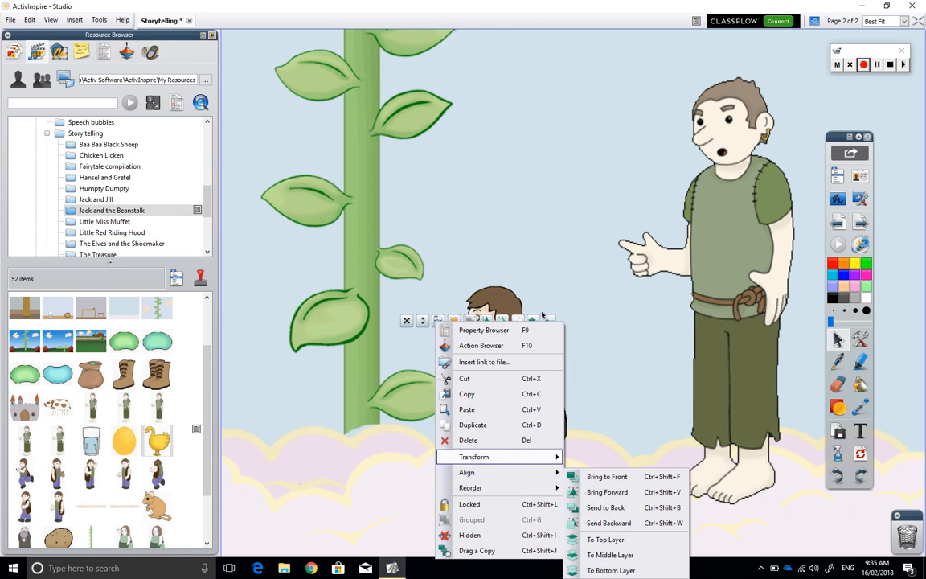
left_click(607, 476)
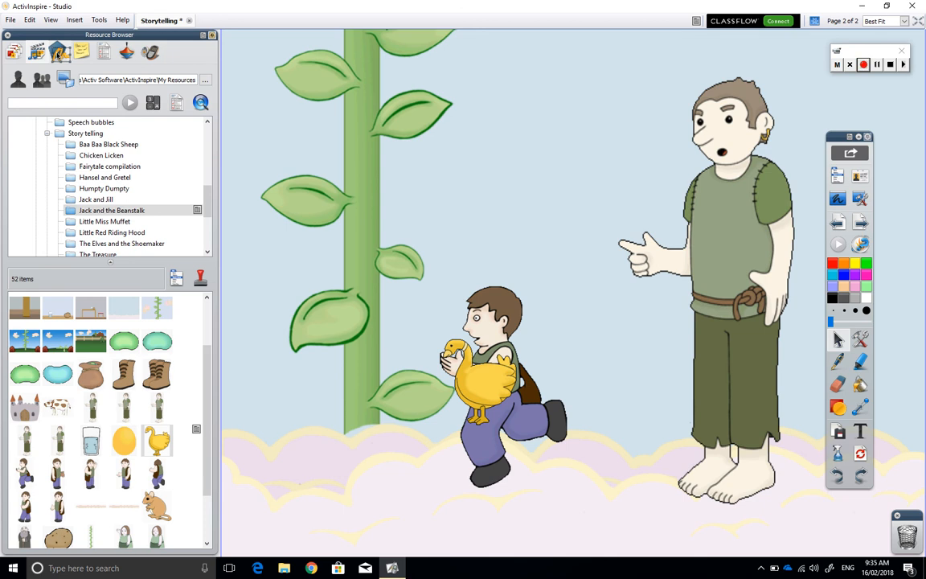
Step: Show the Object Browser and identify the golden goose in its layer list
left_click(61, 54)
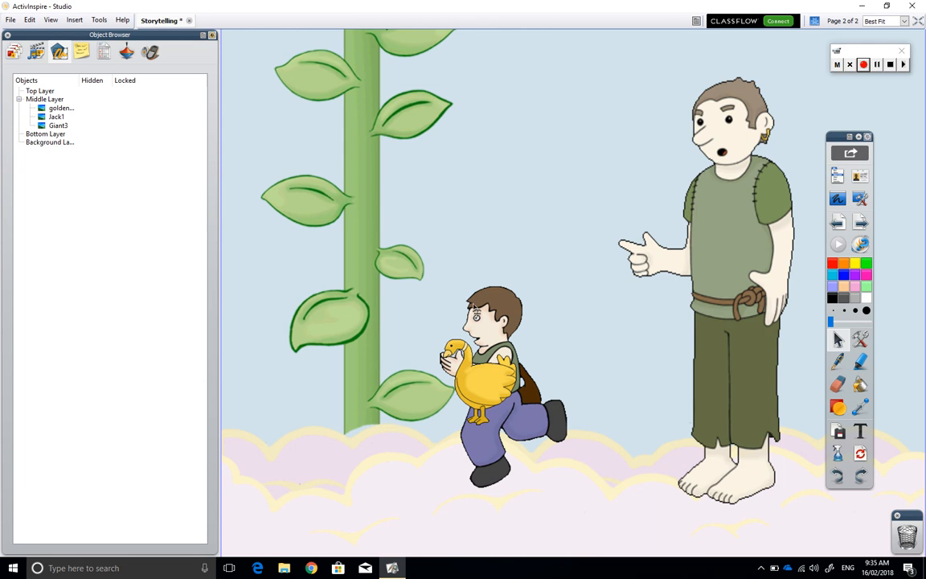
left_click(493, 394)
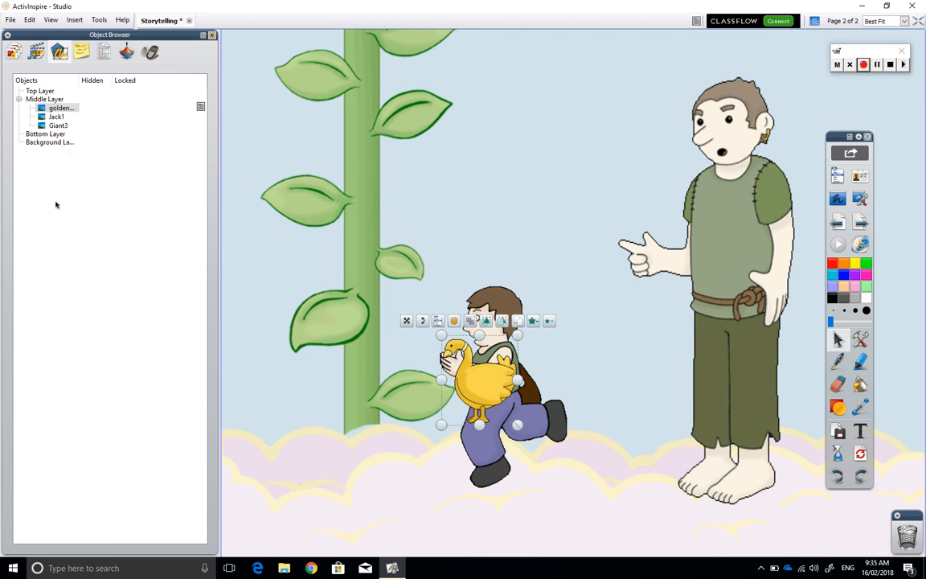
left_click(331, 341)
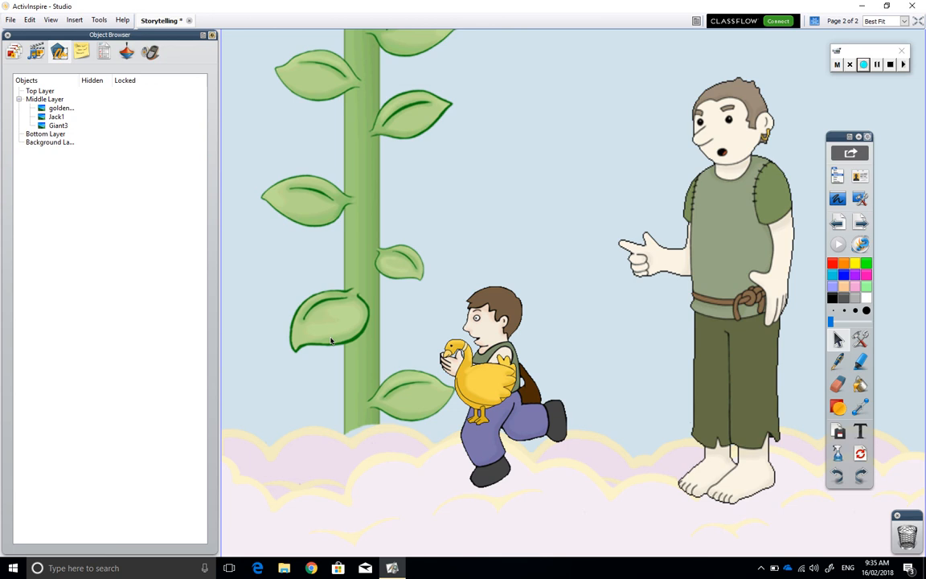
Step: Try to move Jack1 above the golden goose in the Middle Layer order, and undo the reordering
left_click(41, 117)
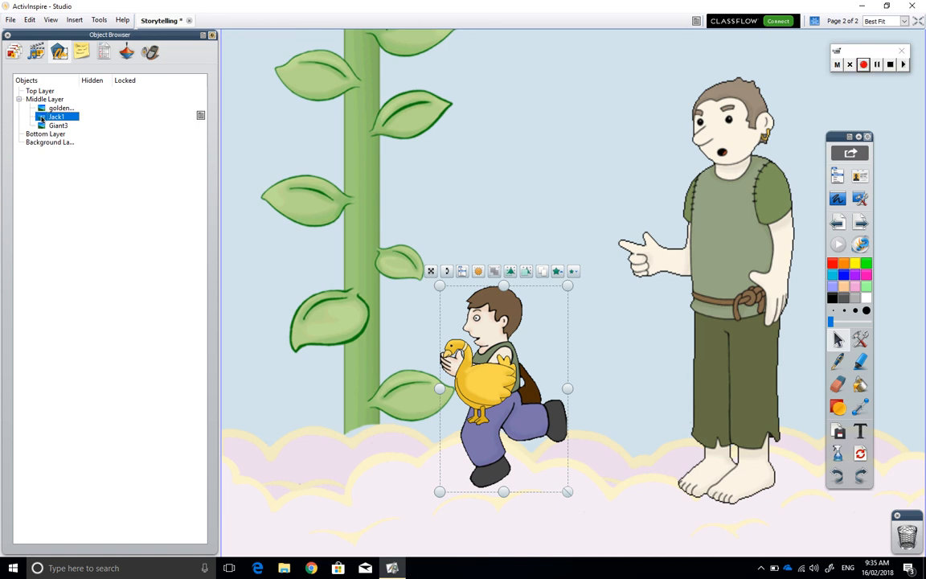
mouse_move(43, 119)
left_mouse_down()
mouse_move(39, 87)
mouse_move(41, 102)
left_mouse_up()
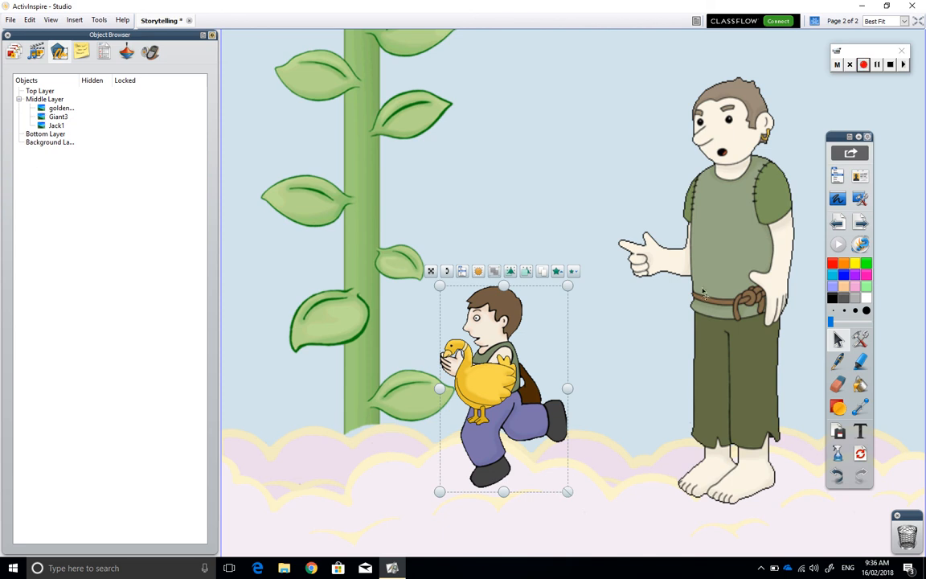
left_click(839, 476)
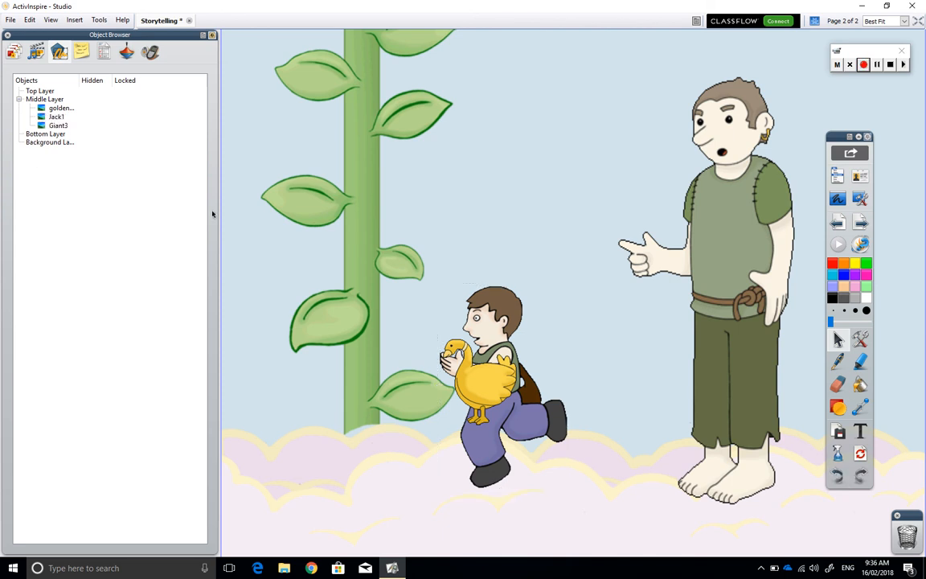
Step: Reorder the golden goose beneath Jack1 in the Middle Layer and shift Jack slightly toward the giant to reveal more of the goose
left_click(62, 109)
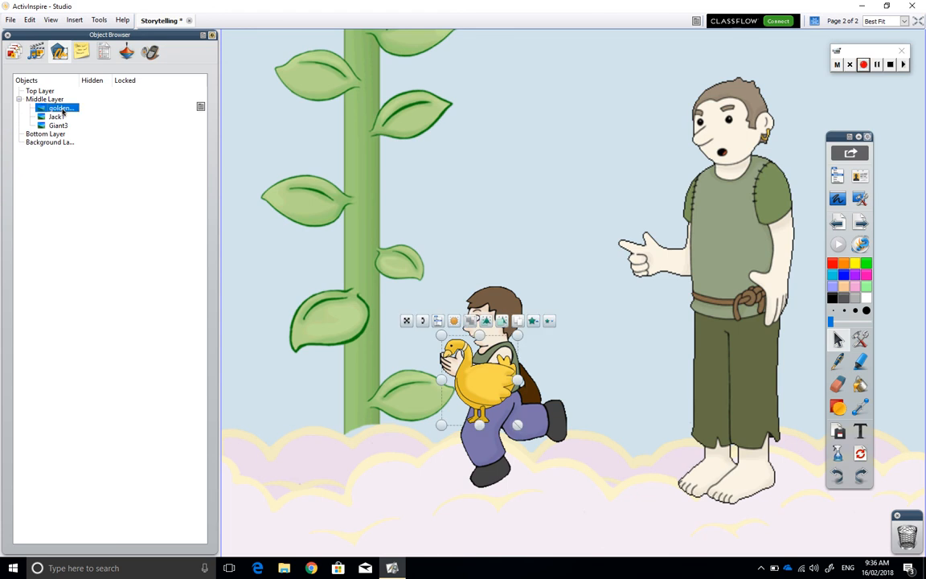
left_click_drag(62, 113, 66, 126)
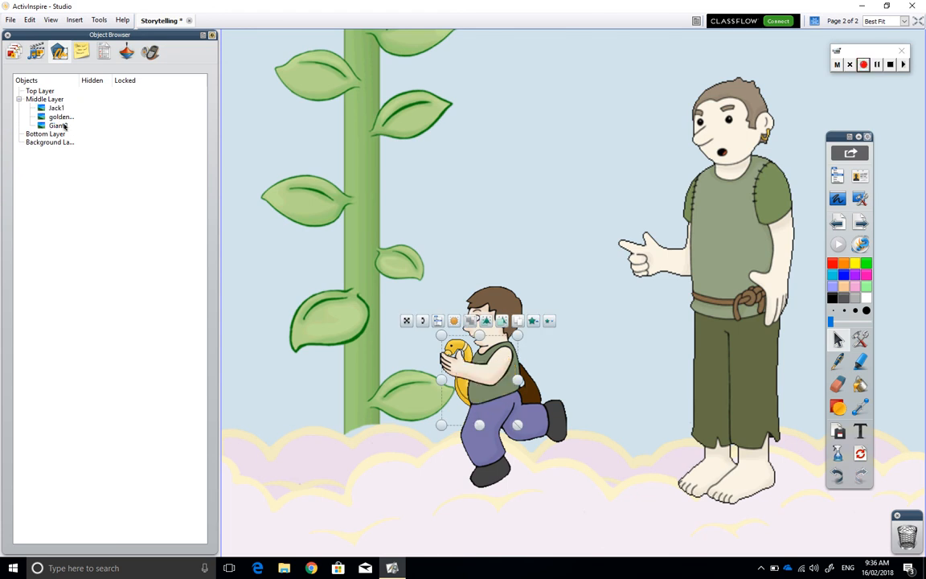
left_click(589, 334)
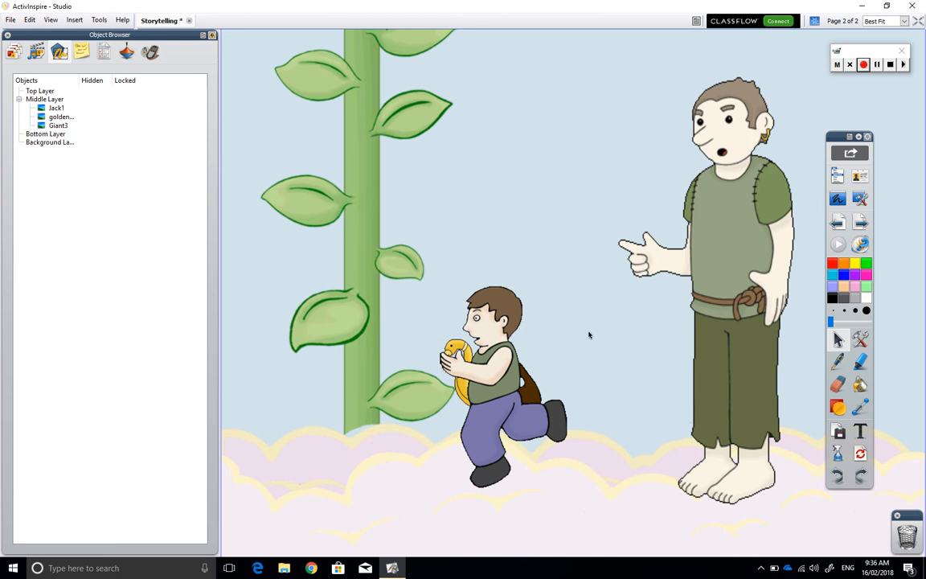
left_click_drag(484, 390, 517, 389)
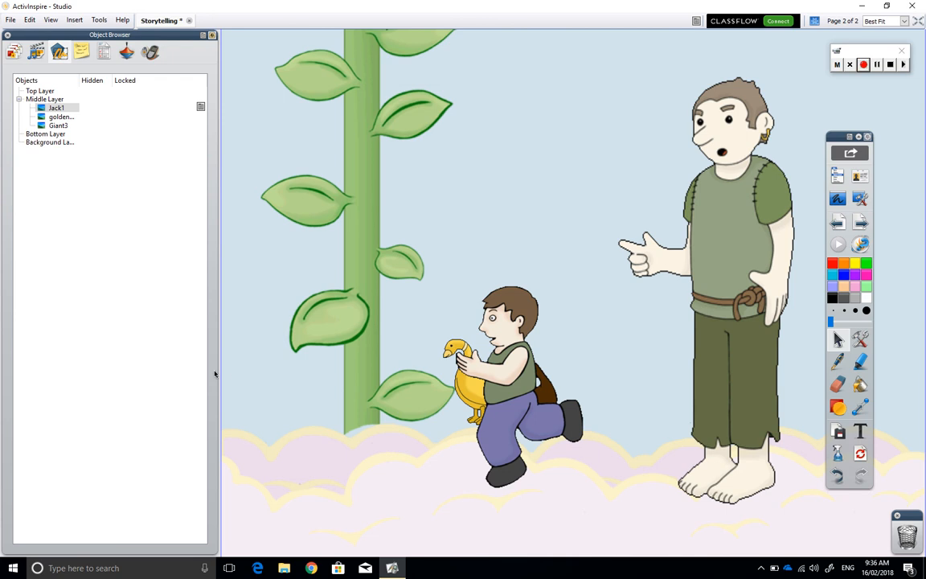
Step: Group Jack with the golden goose and move the group closer to the beanstalk
left_click_drag(427, 305, 501, 384)
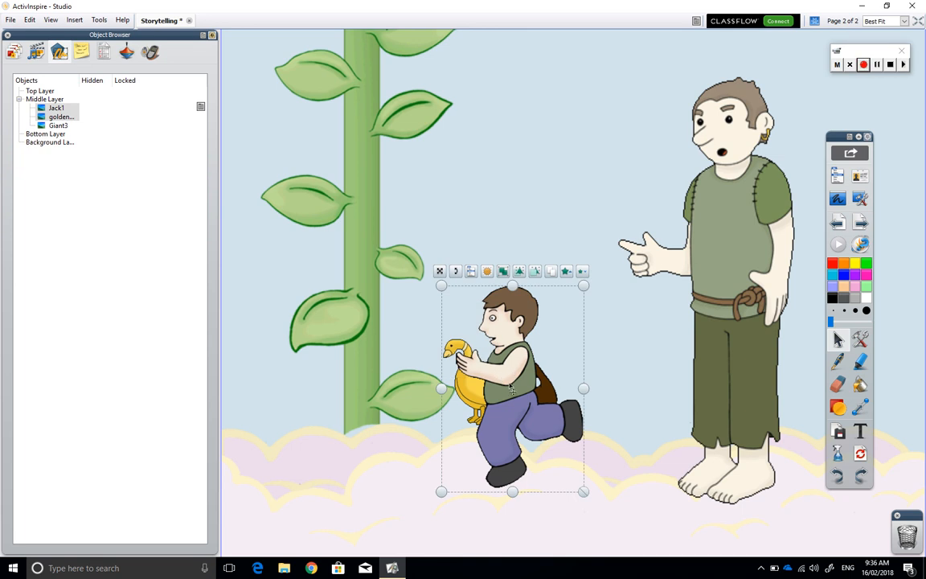
left_click(502, 272)
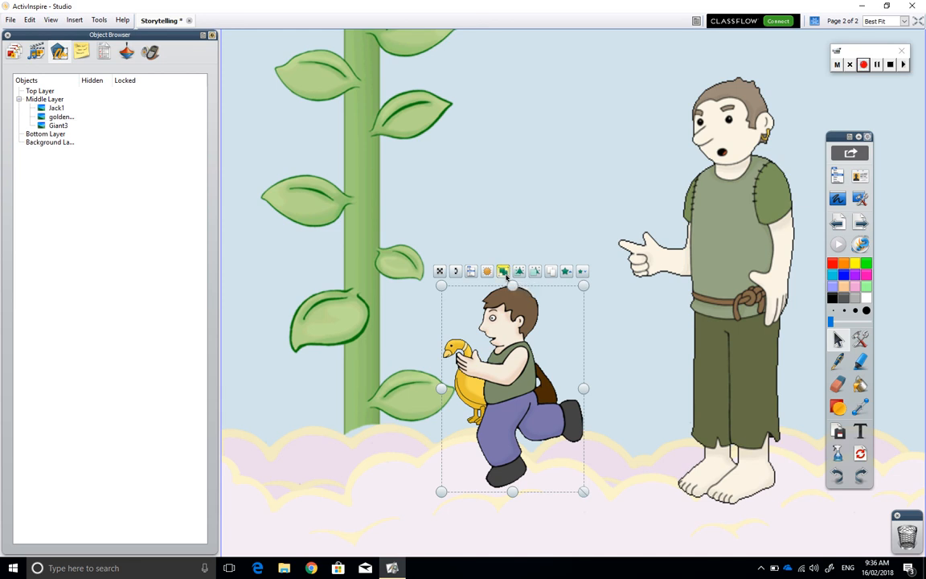
left_click(520, 206)
left_click_drag(506, 392, 460, 398)
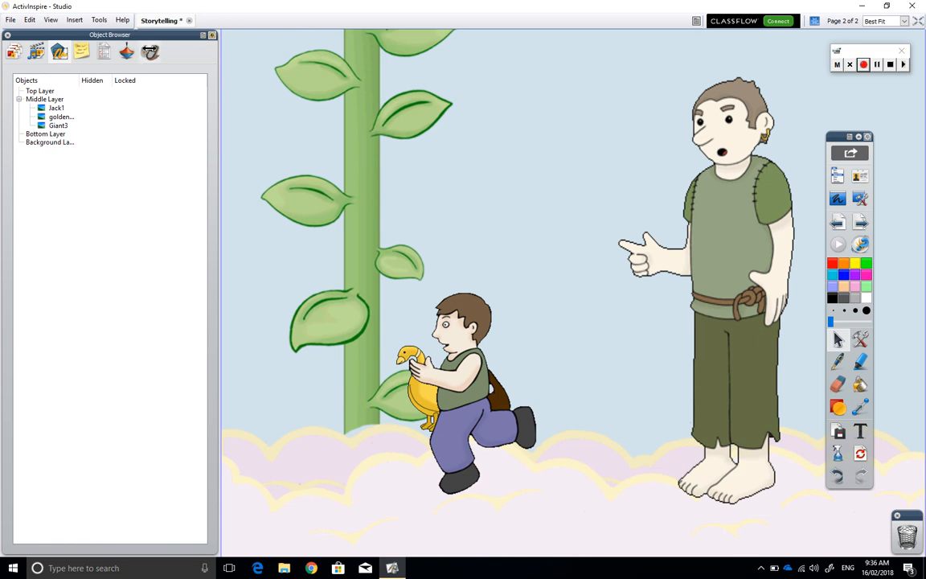
Step: Return to the Resource Browser and look through the Jack and the Beanstalk images
left_click(38, 52)
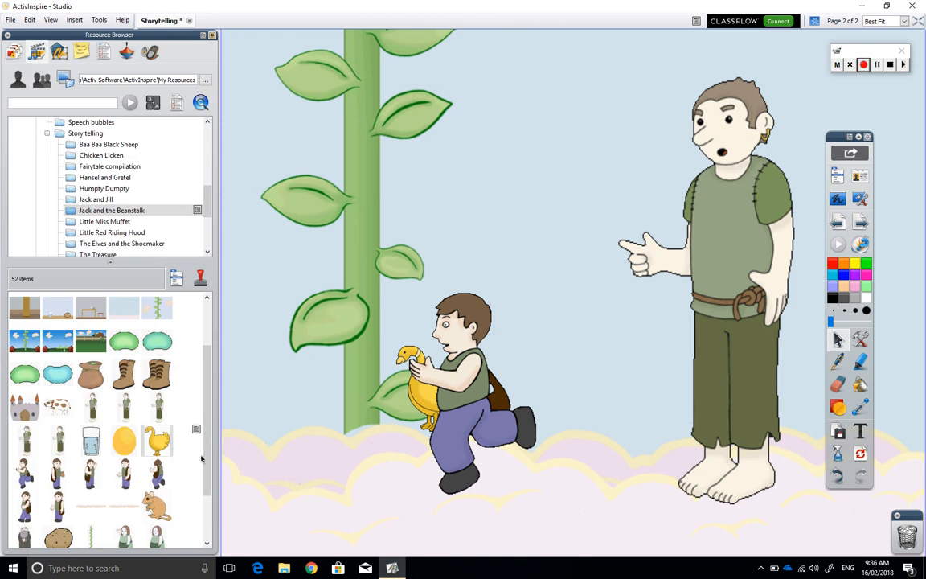
scroll(213, 474, "down", 1)
scroll(207, 461, "up", 1)
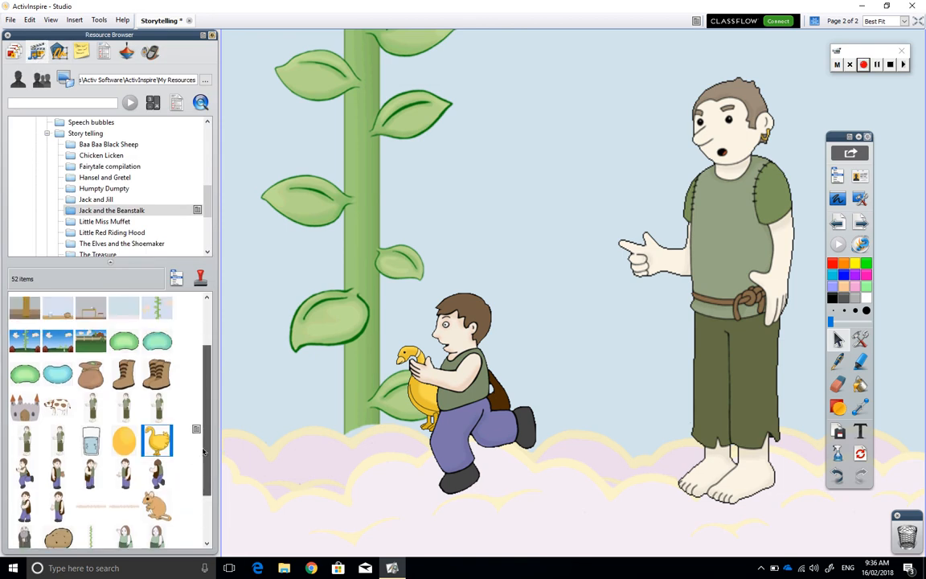
Step: Hide the Resource Browser and switch from the flipchart to the desktop tools
left_click(212, 37)
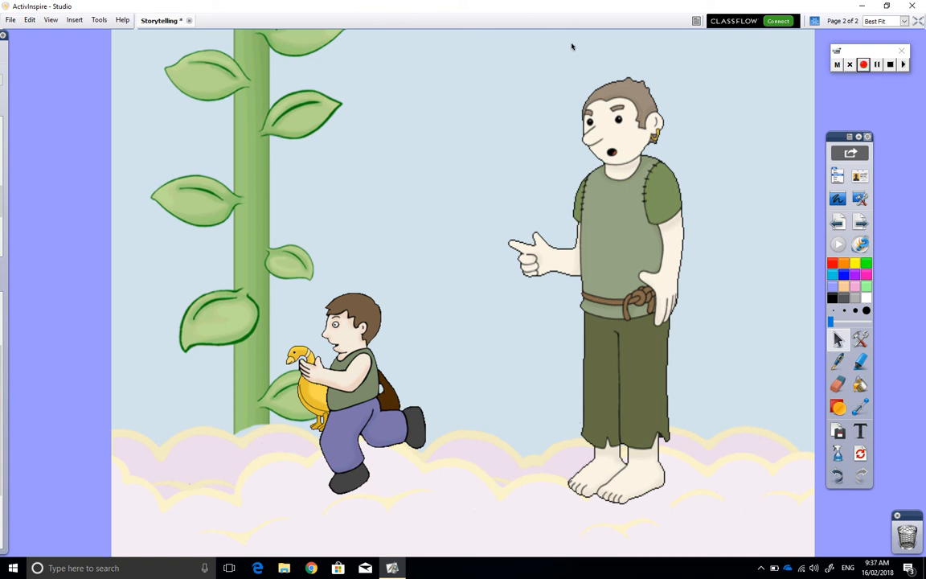
left_click(861, 199)
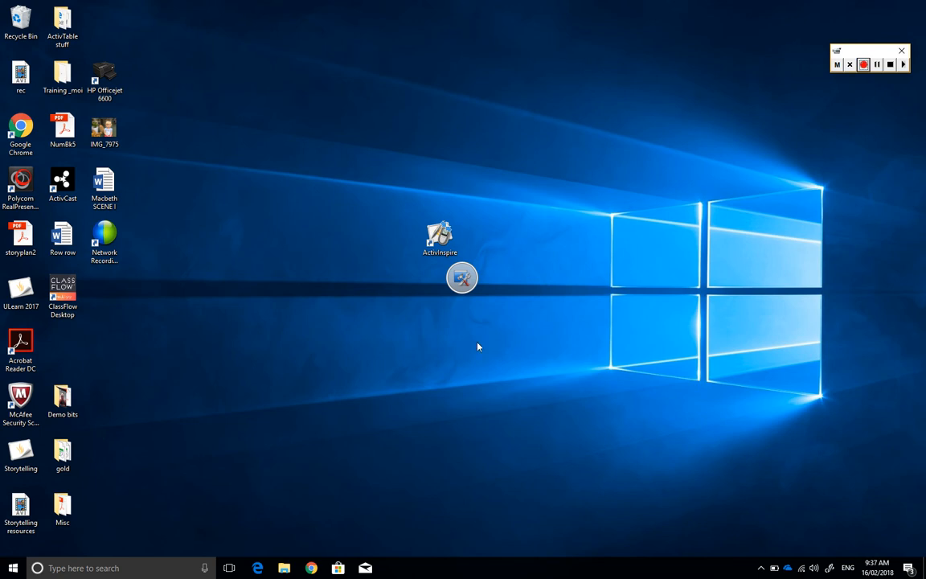
Step: Open the IMG_7975 photo from the desktop and position the desktop tools clear of the picture
mouse_move(464, 279)
left_click_drag(462, 279, 681, 136)
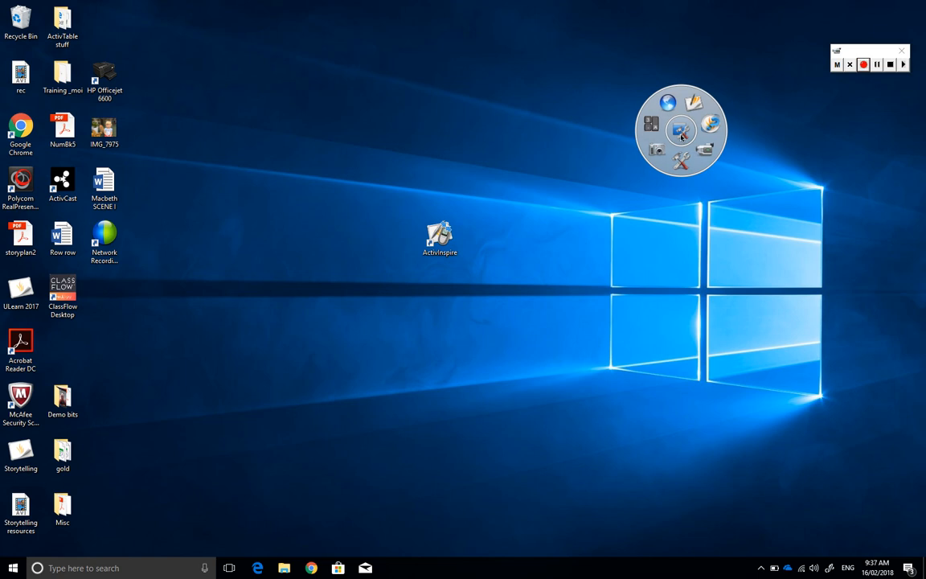
left_click(664, 154)
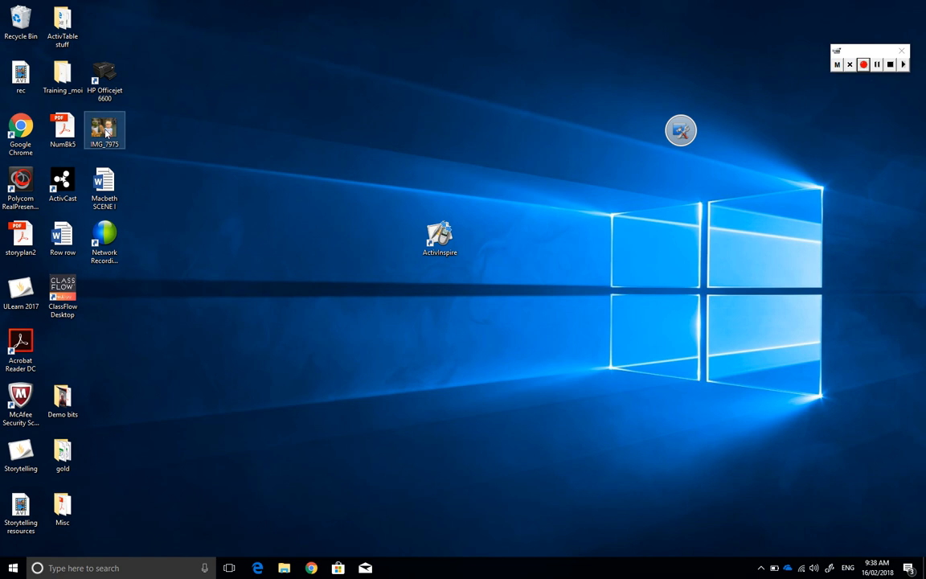
double_click(105, 132)
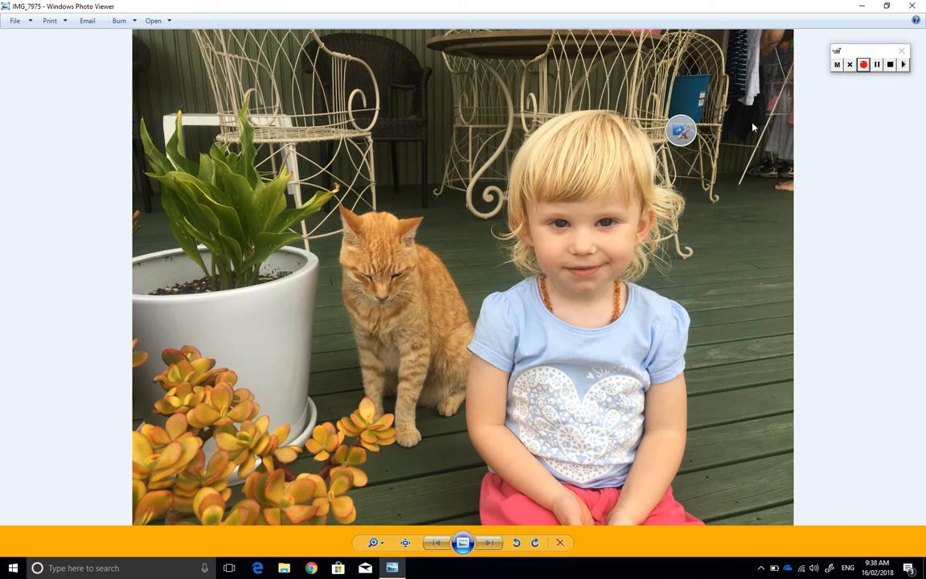
mouse_move(684, 128)
left_click_drag(693, 124, 868, 169)
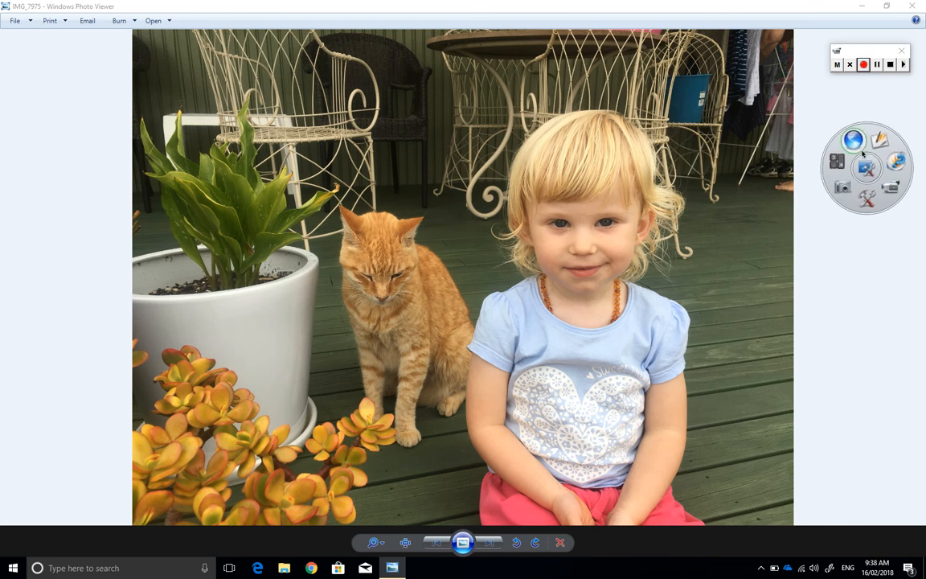
Step: Take a Point to Point Snapshot around the child's face in the photo and send it to the current page
mouse_move(848, 189)
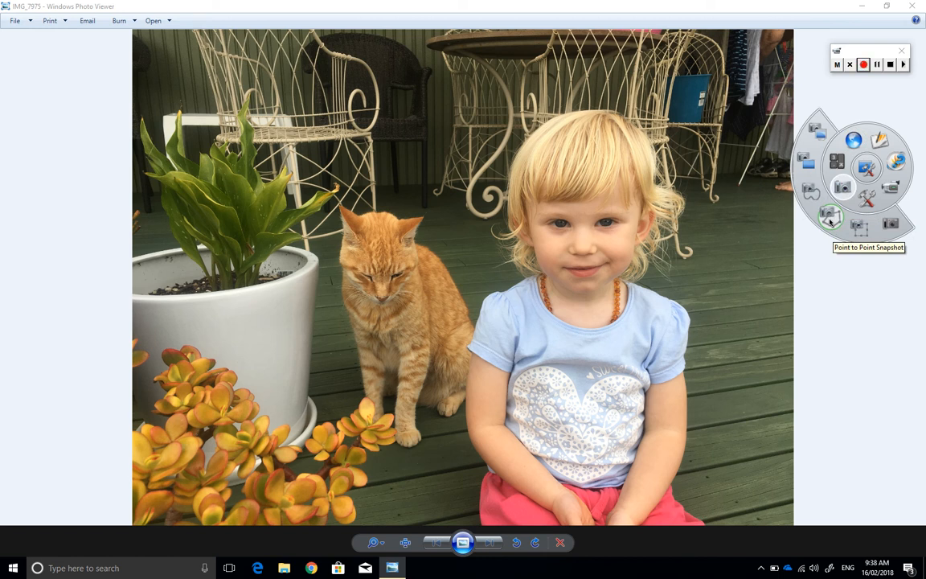
left_click(831, 219)
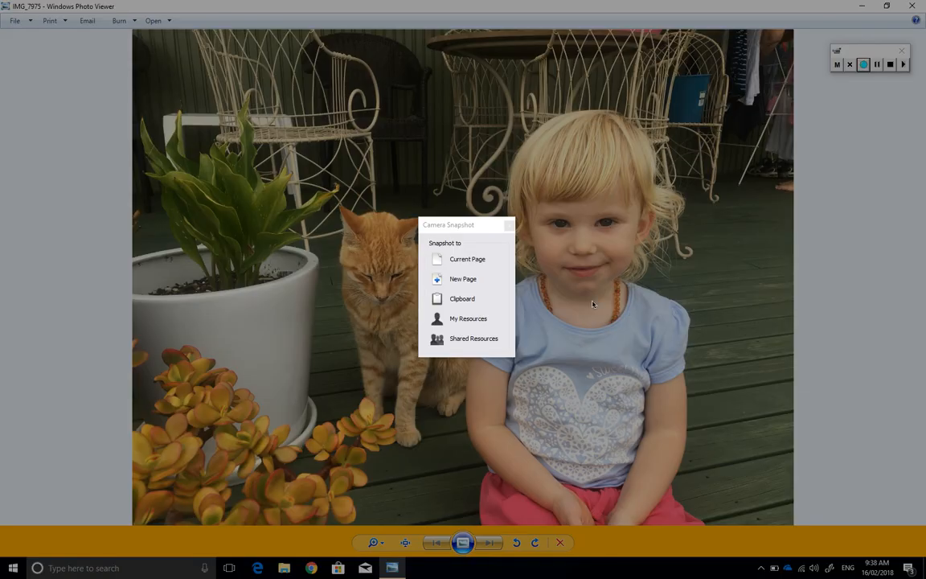
left_click_drag(455, 225, 380, 232)
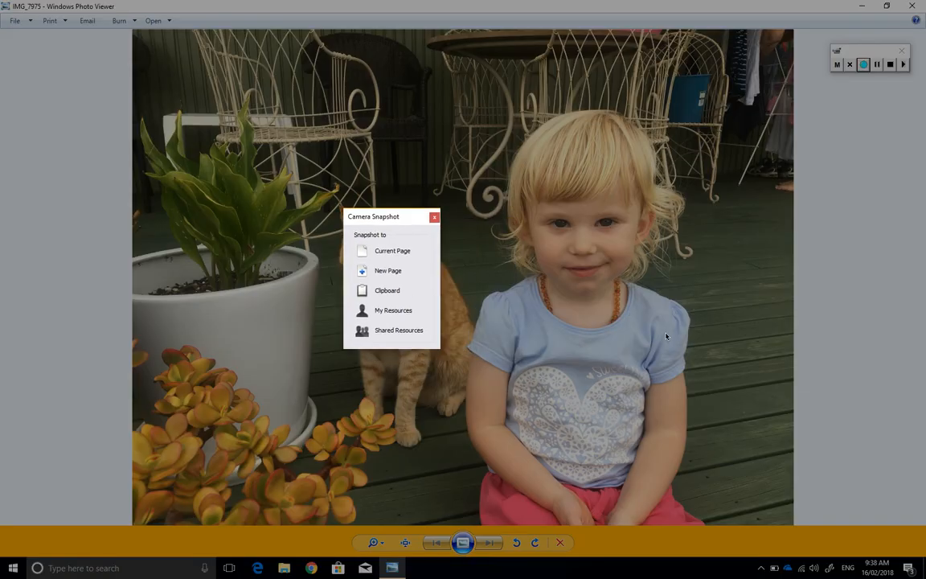
left_click(575, 294)
left_click(607, 289)
left_click(653, 211)
left_click(641, 197)
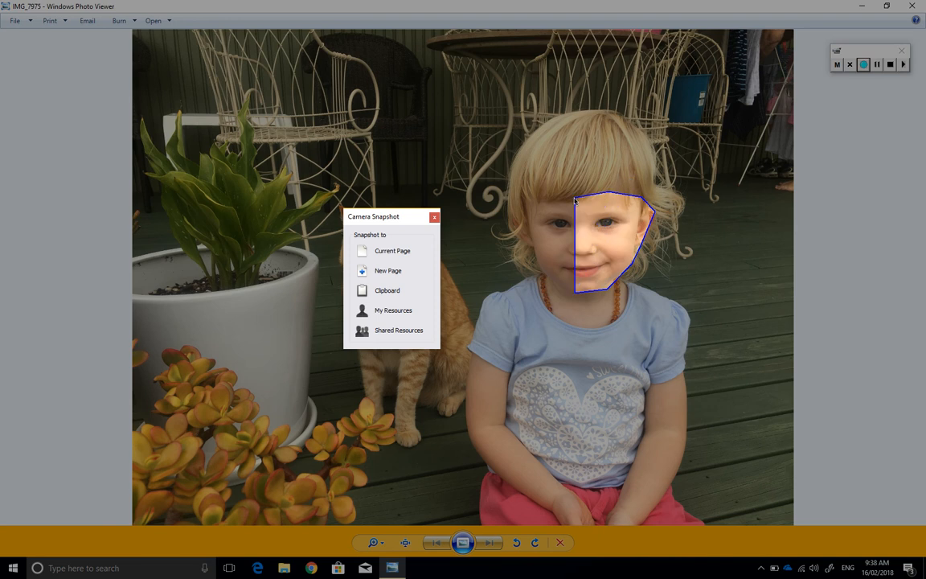
left_click(533, 202)
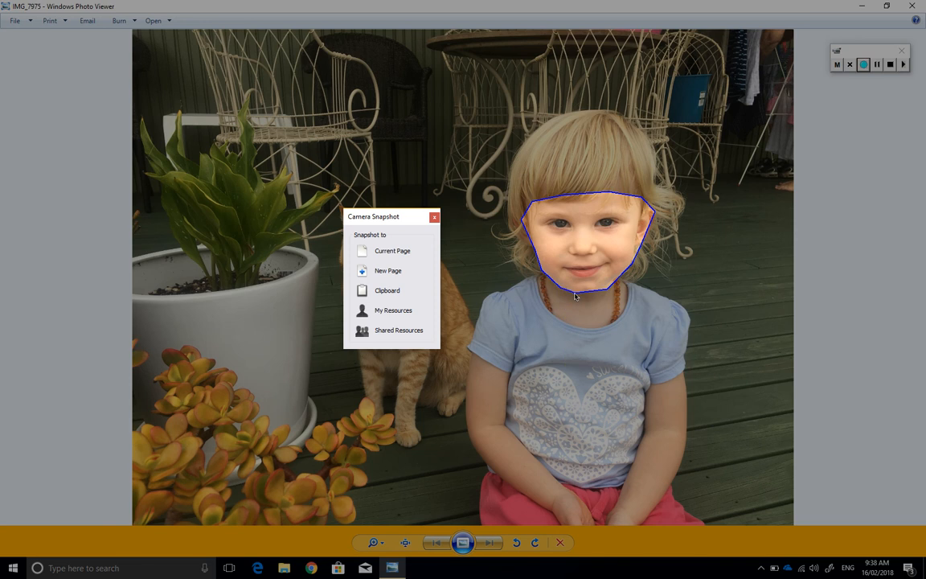
left_click(574, 293)
left_click(383, 252)
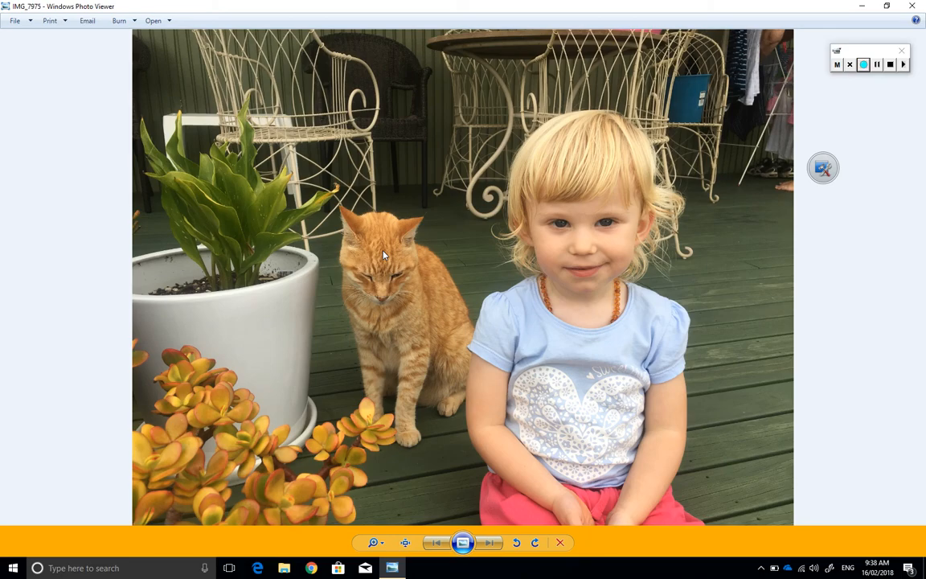
Step: Return to the flipchart and place the captured face over the giant's head
left_click(824, 167)
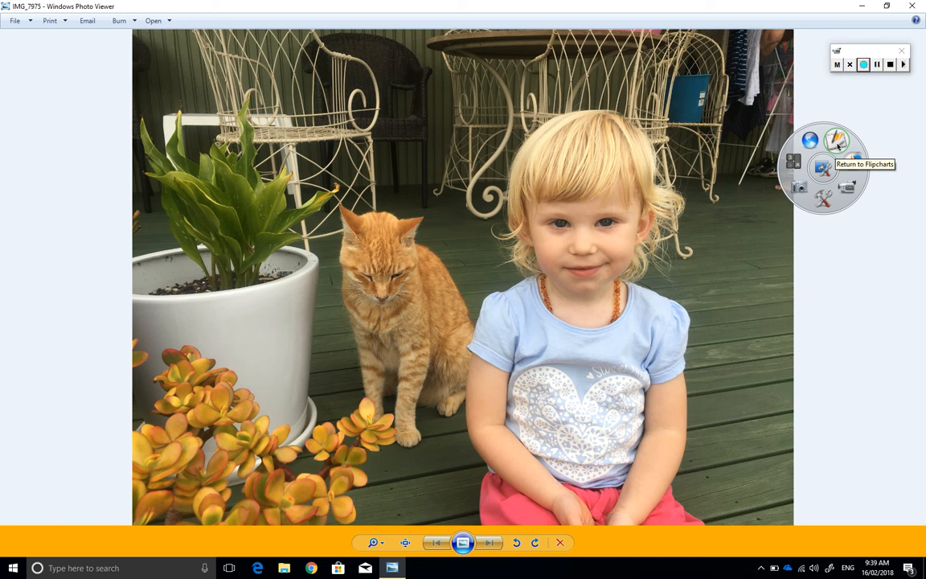
left_click(837, 143)
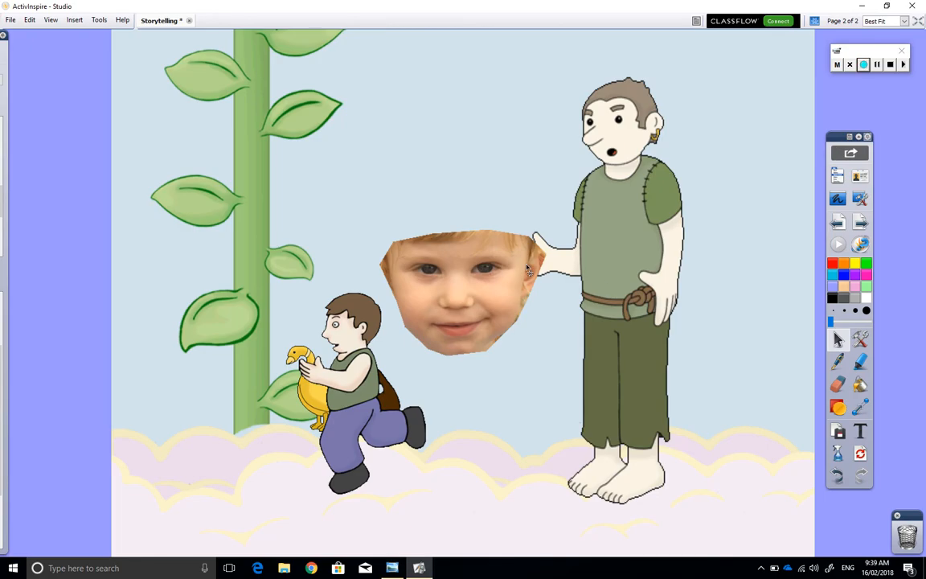
left_click_drag(410, 283, 623, 167)
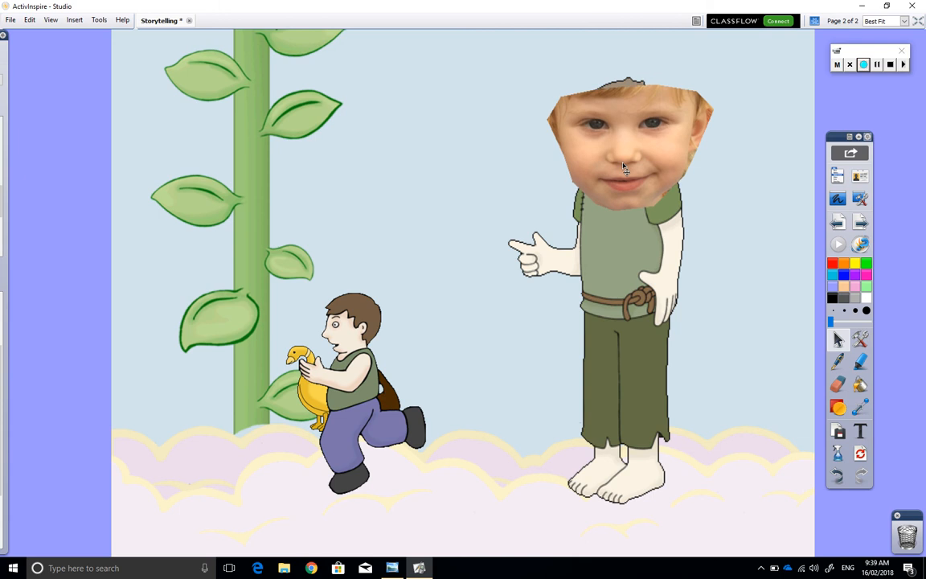
Step: Shrink and stretch the face snapshot until it fits and covers the giant's own face
left_click(586, 155)
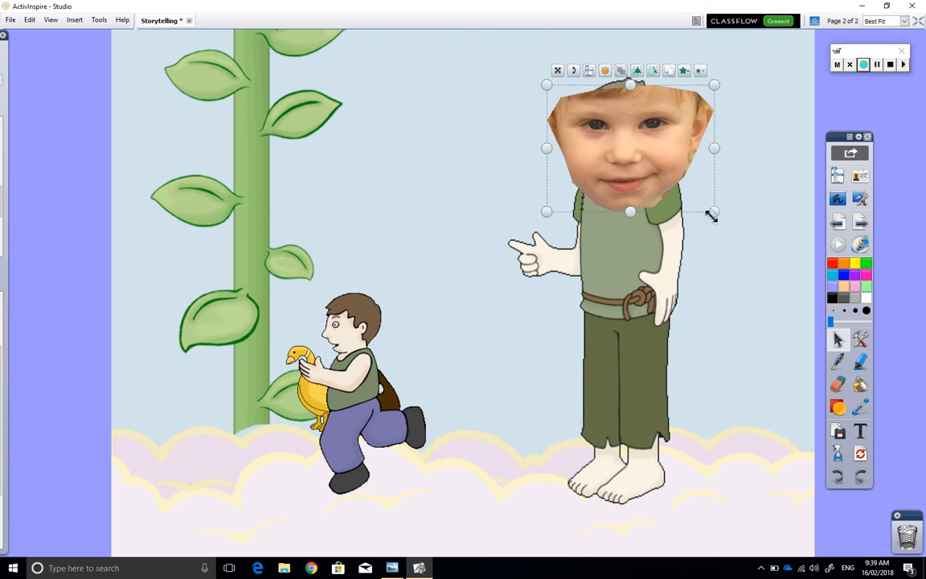
left_click_drag(710, 214, 632, 151)
left_click_drag(618, 106, 618, 98)
left_click_drag(599, 152, 594, 153)
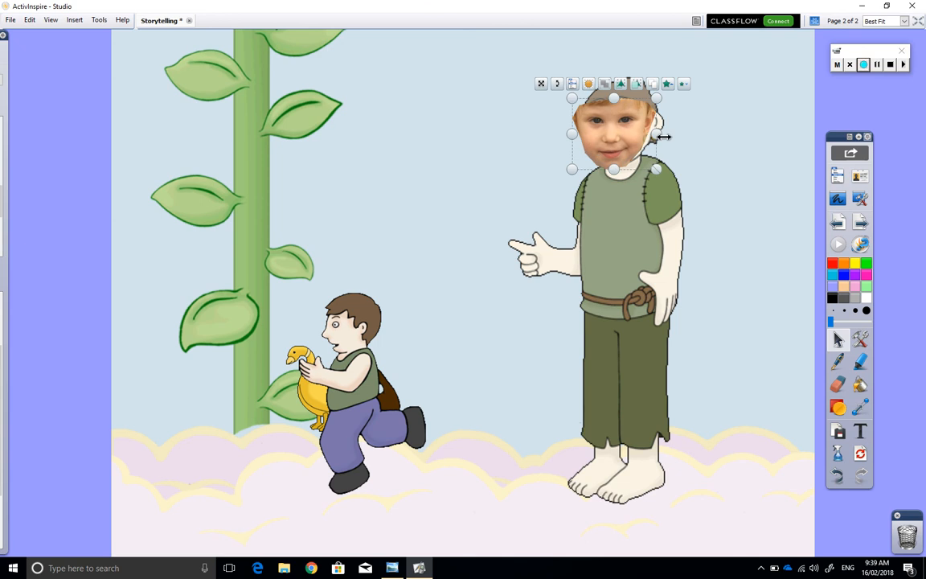
left_click_drag(665, 137, 668, 135)
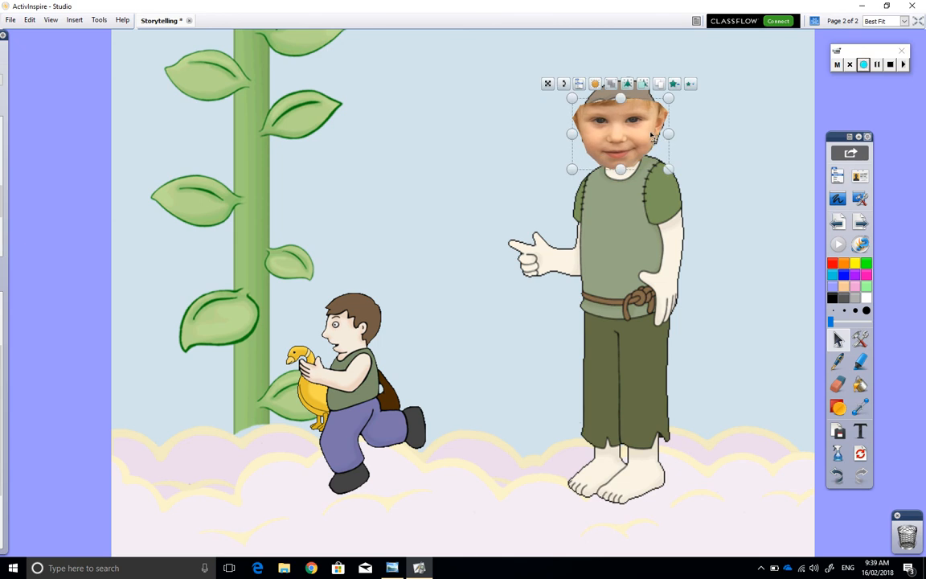
mouse_move(621, 98)
left_mouse_down()
mouse_move(622, 85)
mouse_move(623, 95)
left_mouse_up()
left_click(691, 155)
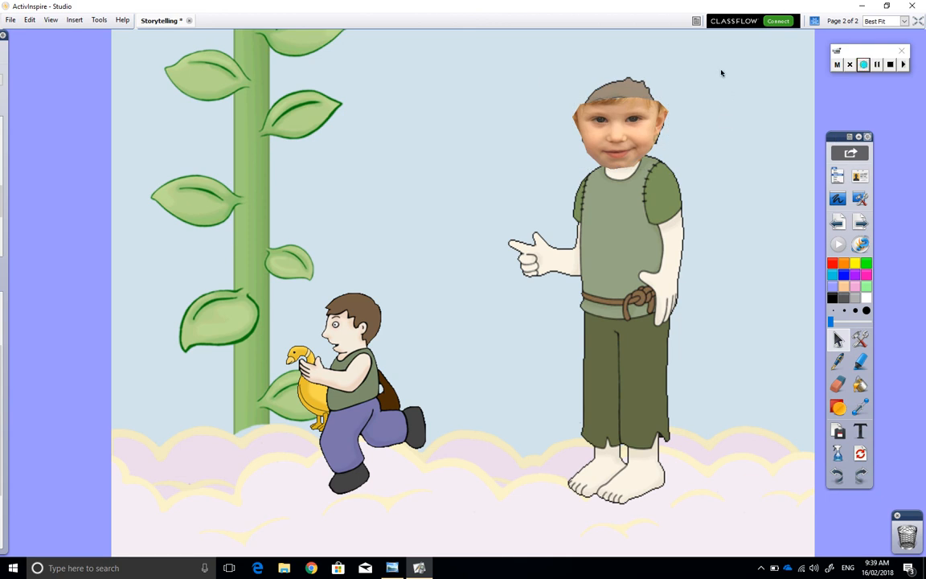
Step: Group the face with the giant and move the group slightly farther from Jack
left_click_drag(721, 73, 554, 200)
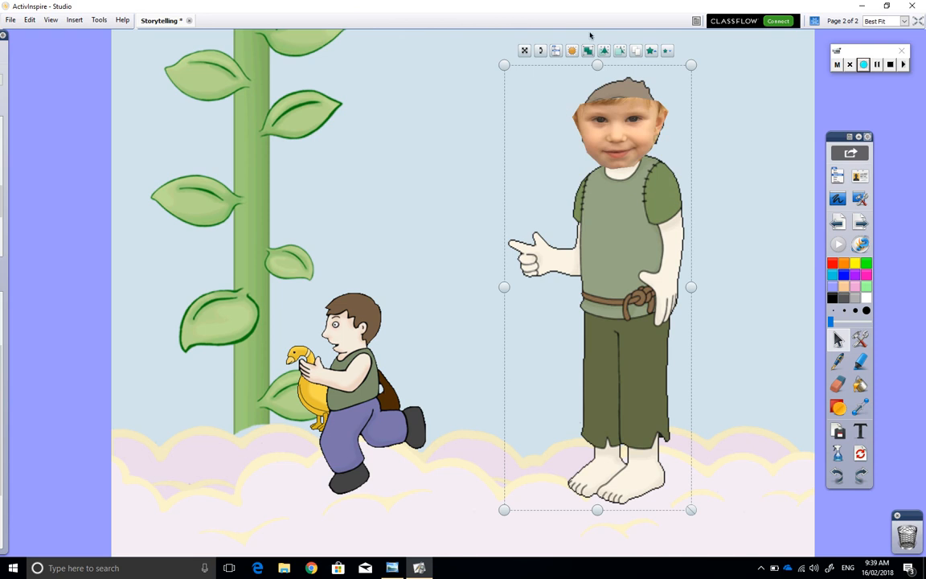
left_click(737, 77)
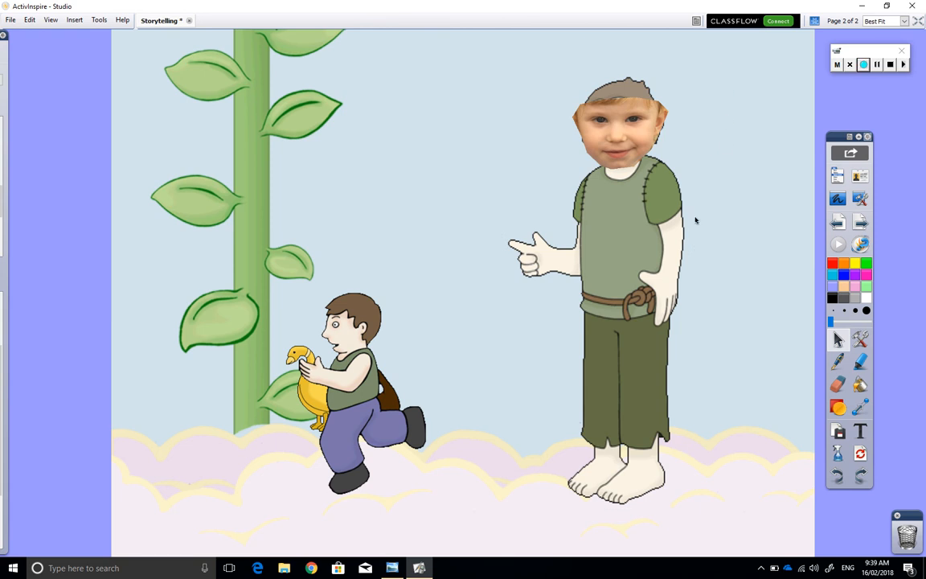
left_click_drag(623, 241, 669, 253)
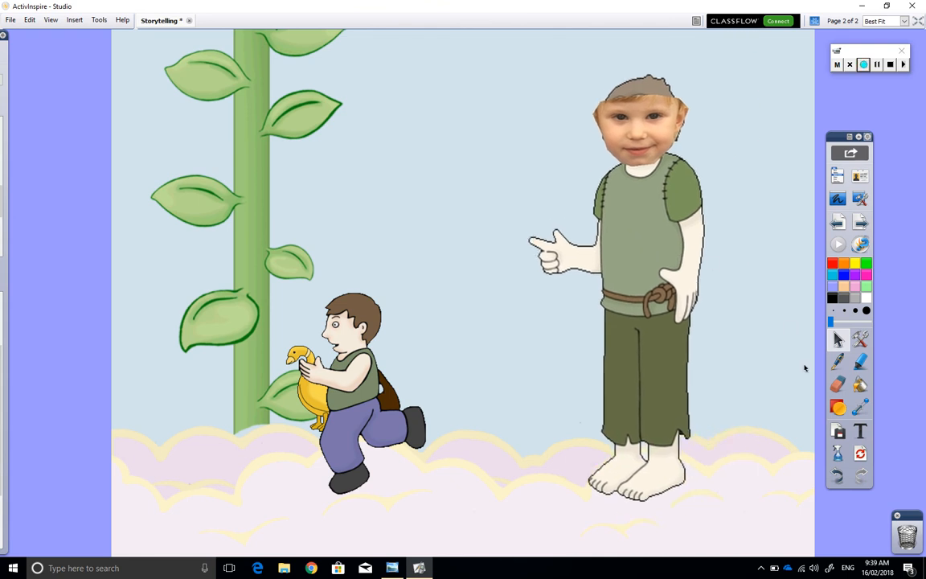
Step: Draw scribbled yellow hair over the top of the giant's head with the Pen tool
left_click(856, 263)
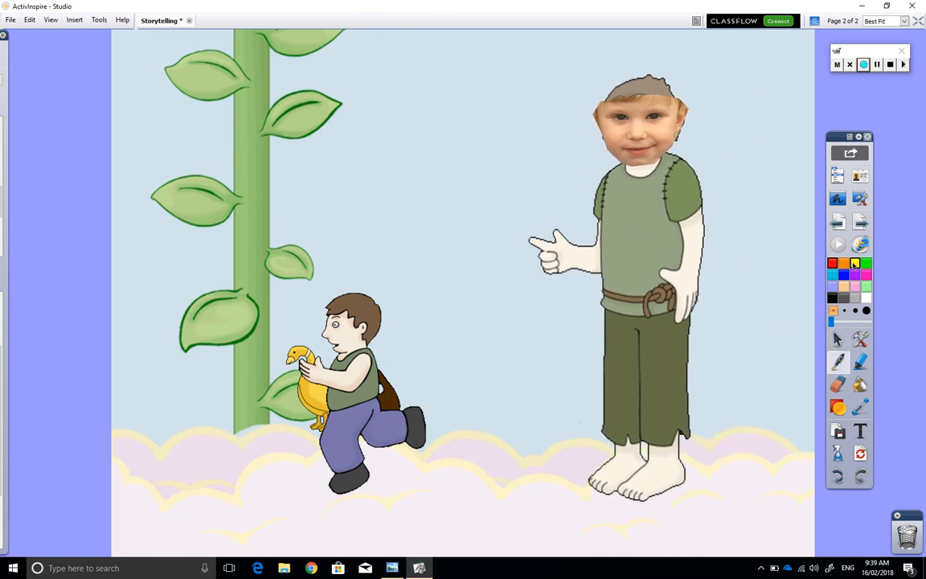
mouse_move(624, 96)
left_mouse_down()
mouse_move(590, 105)
mouse_move(666, 78)
mouse_move(690, 120)
mouse_move(682, 88)
mouse_move(693, 137)
mouse_move(677, 78)
mouse_move(580, 121)
left_mouse_up()
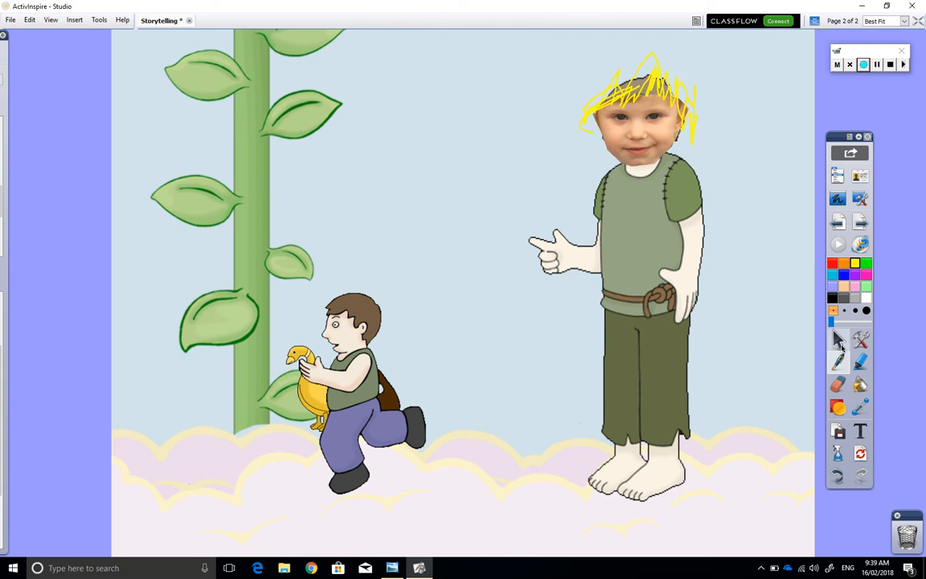
left_click(839, 342)
Step: Group the yellow hair with the giant and shift the whole figure farther away from Jack
left_click(643, 412)
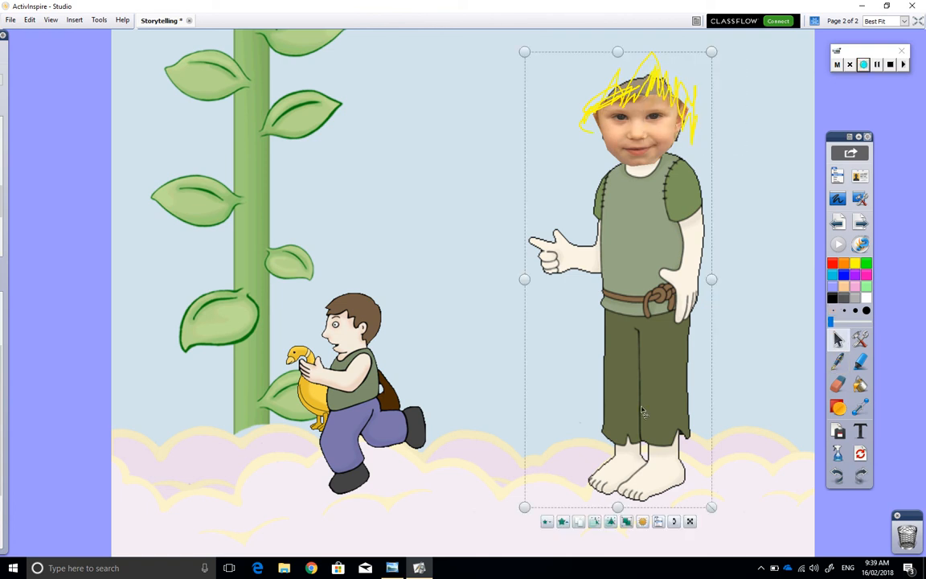
left_click(629, 524)
left_click_drag(674, 408, 732, 411)
left_click(788, 411)
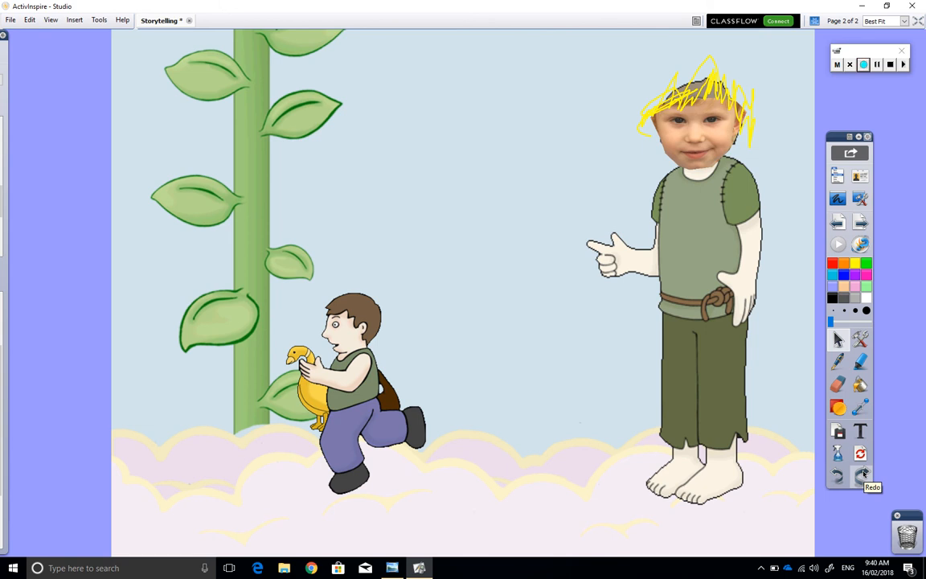
Step: Record a short sound clip with the Sound Recorder and add it to the page
left_click(861, 341)
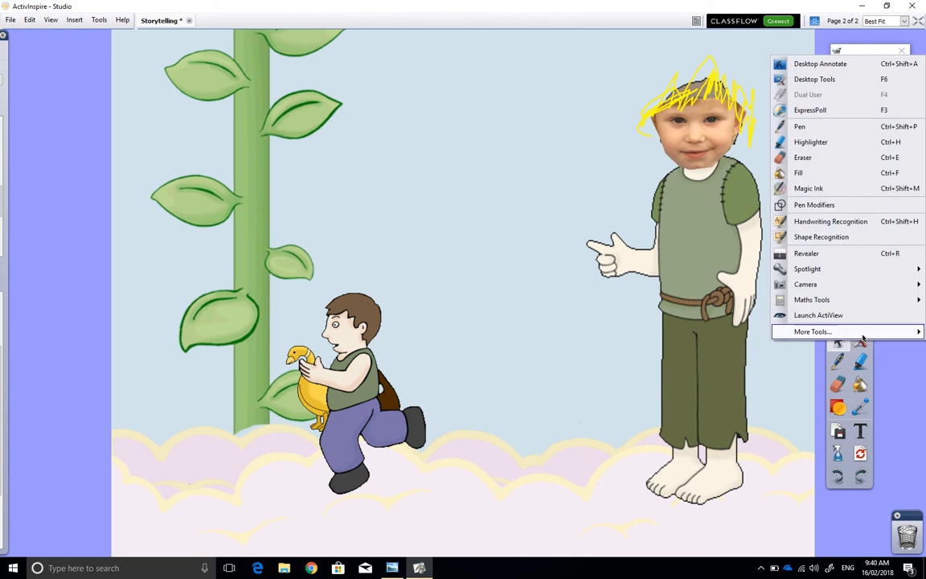
mouse_move(862, 334)
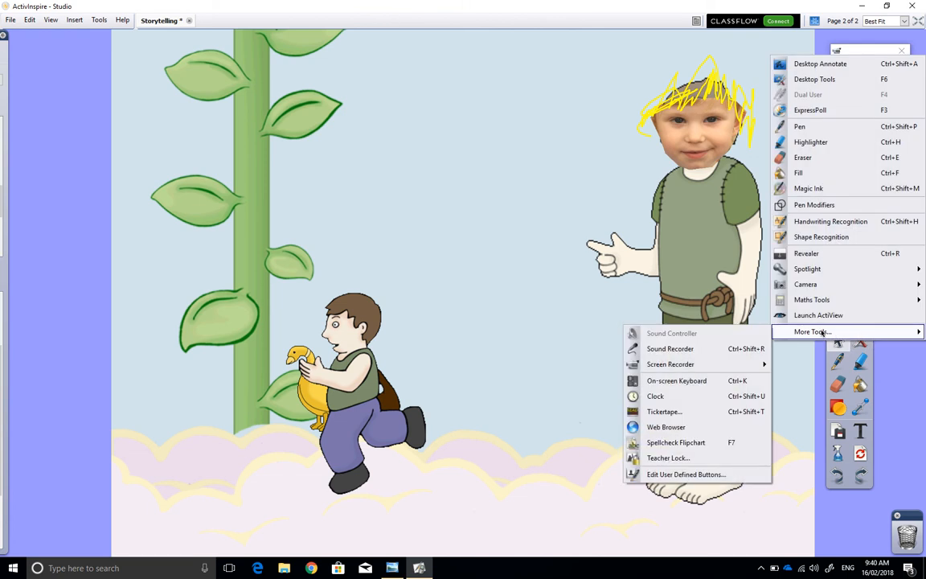
left_click(738, 354)
left_click_drag(454, 188, 528, 183)
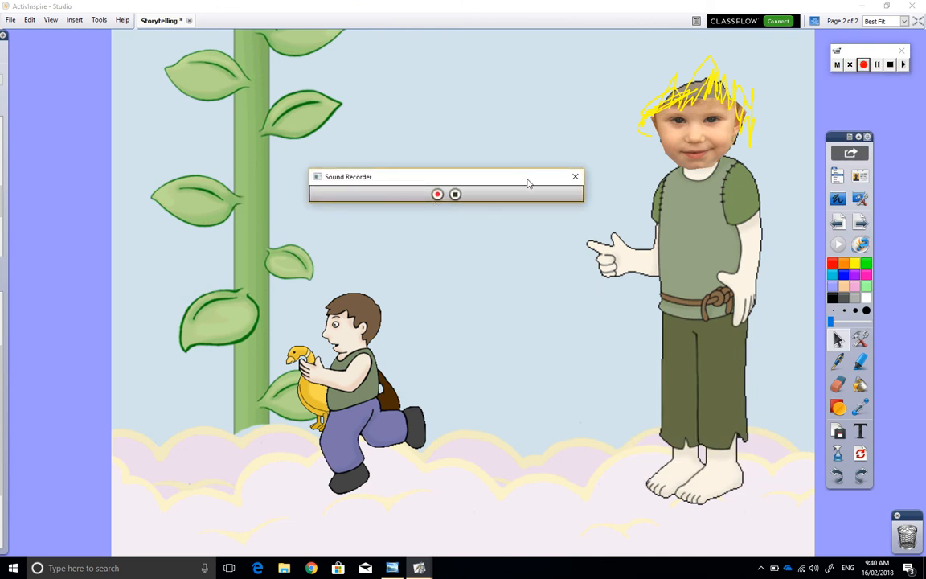
left_click(437, 195)
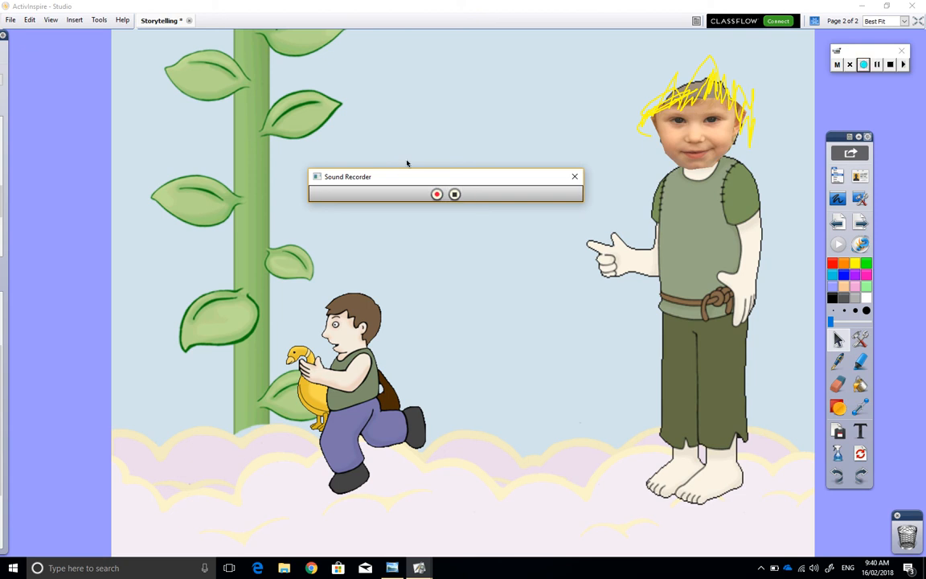
left_click(437, 194)
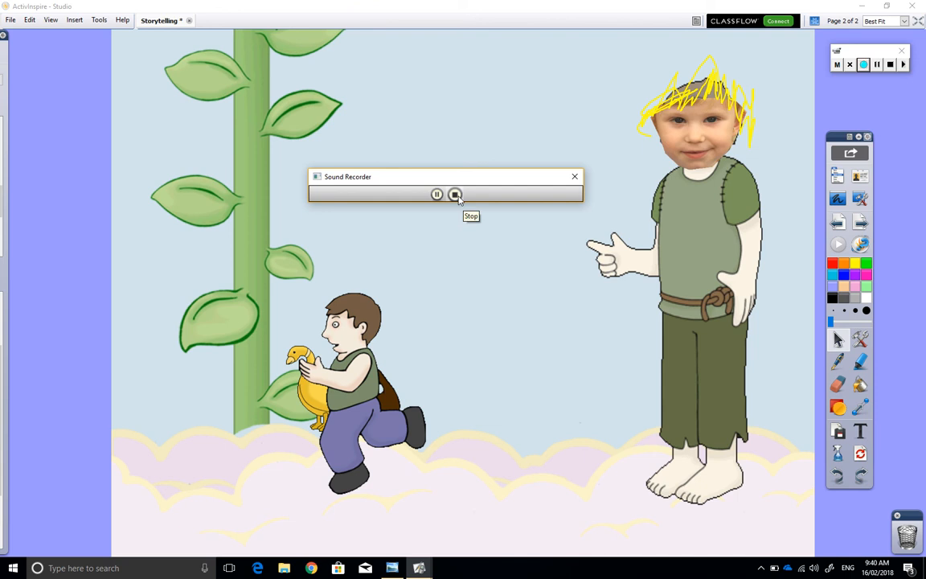
left_click(454, 195)
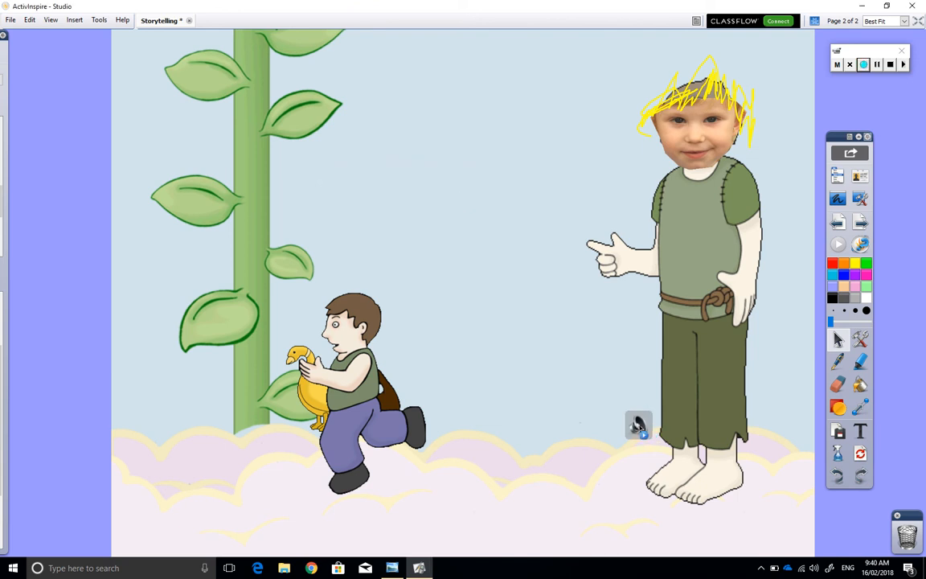
Step: Place the sound icon beside Jack's back, play it, then group it with Jack and shift the group toward the giant
left_click_drag(640, 426, 417, 383)
left_click(419, 386)
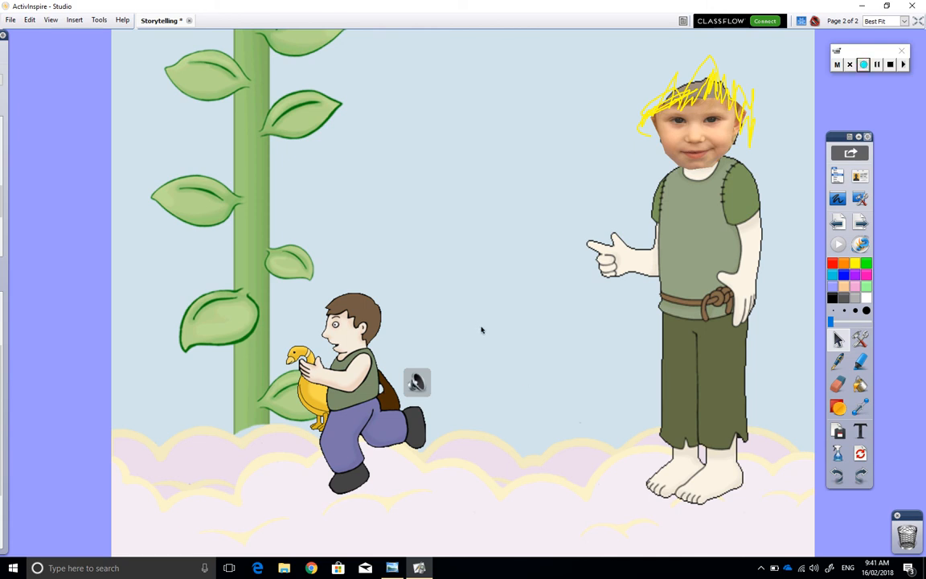
left_click_drag(480, 326, 365, 441)
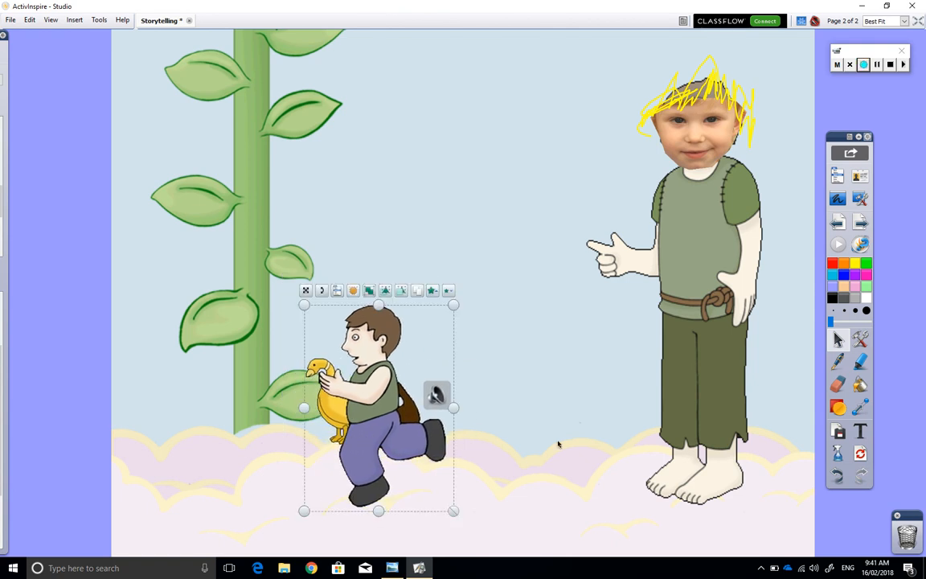
left_click(540, 434)
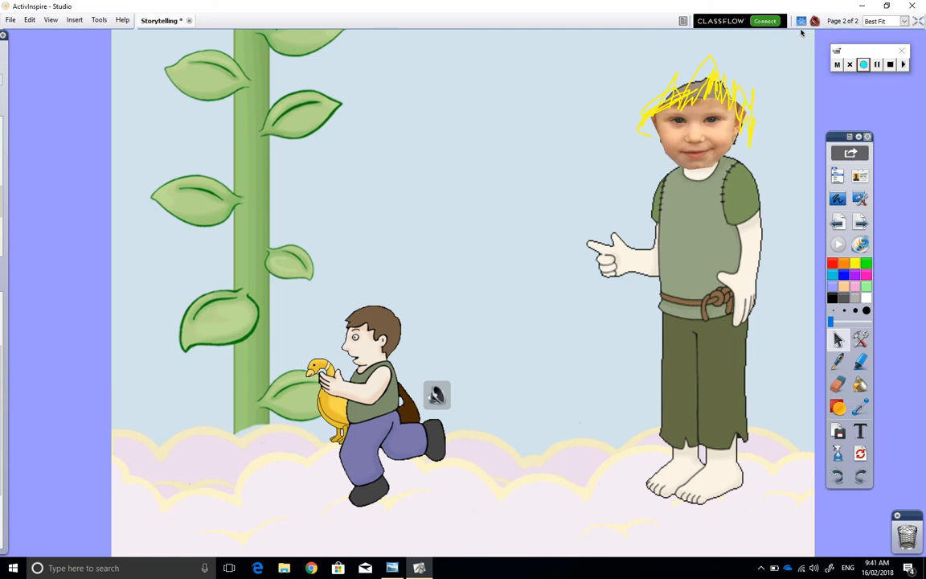
Step: Switch to design mode and move the sound icon into the open sky between Jack and the giant, keeping it selected
left_click(802, 23)
left_click_drag(440, 401, 476, 273)
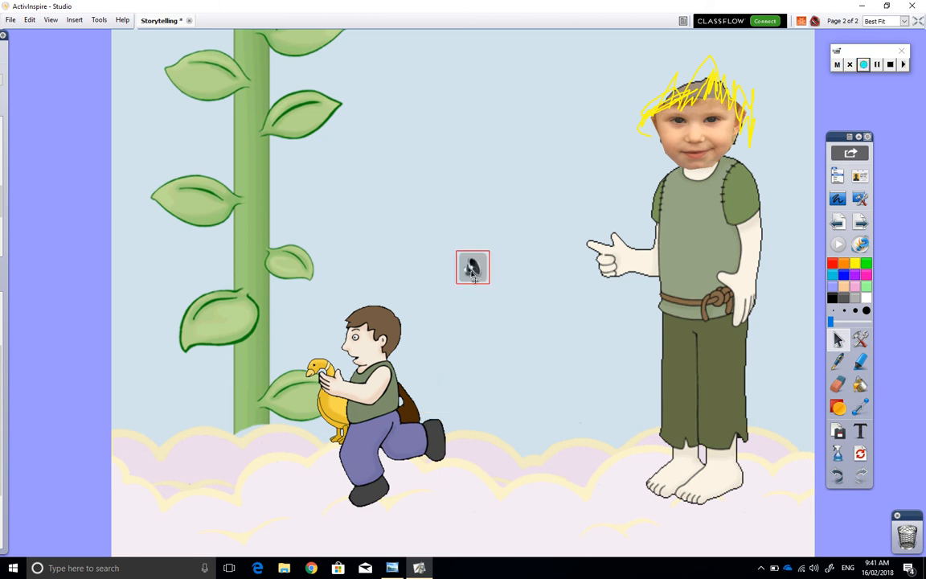
left_click(473, 272)
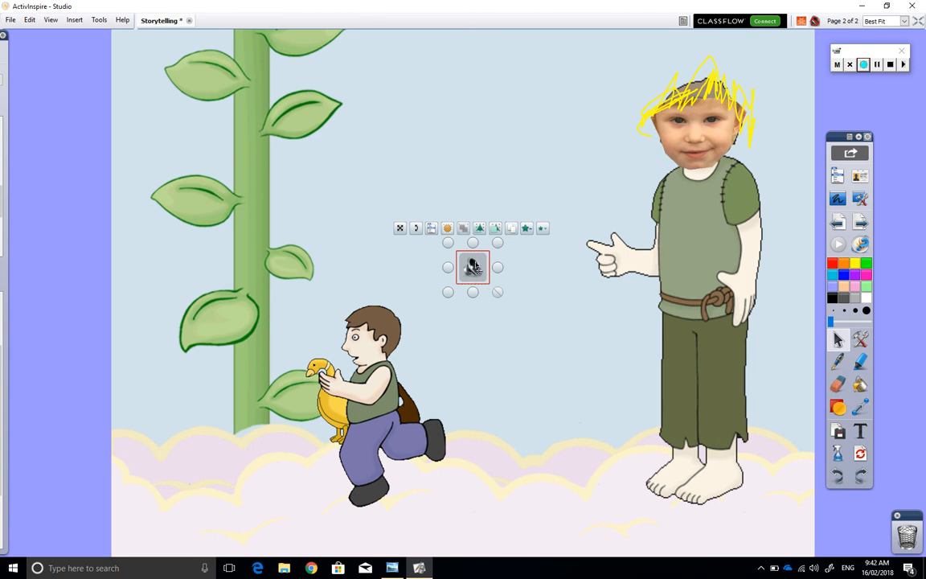
Step: Place the sound icon over Jack and stretch it in height and width until it covers his whole figure
left_click_drag(473, 267, 395, 541)
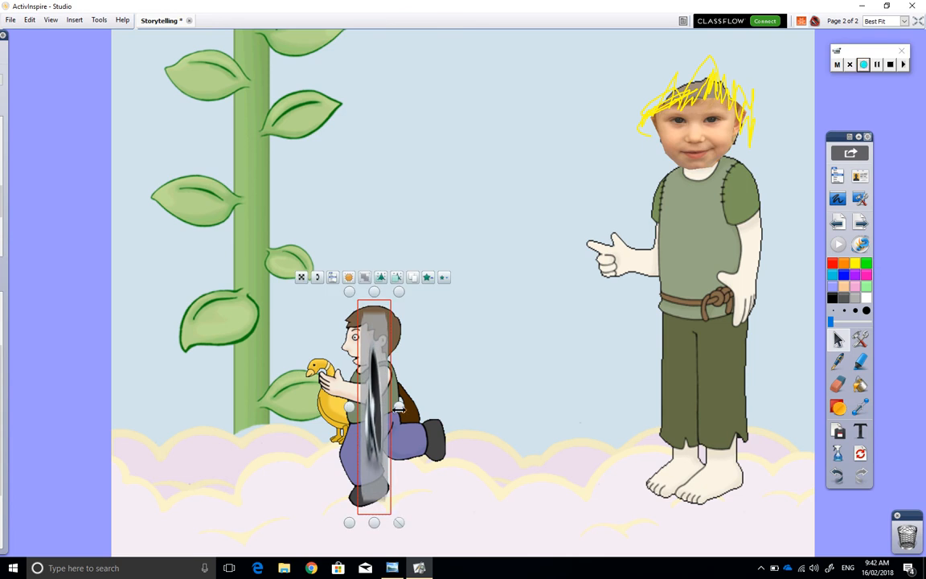
left_click_drag(399, 406, 480, 419)
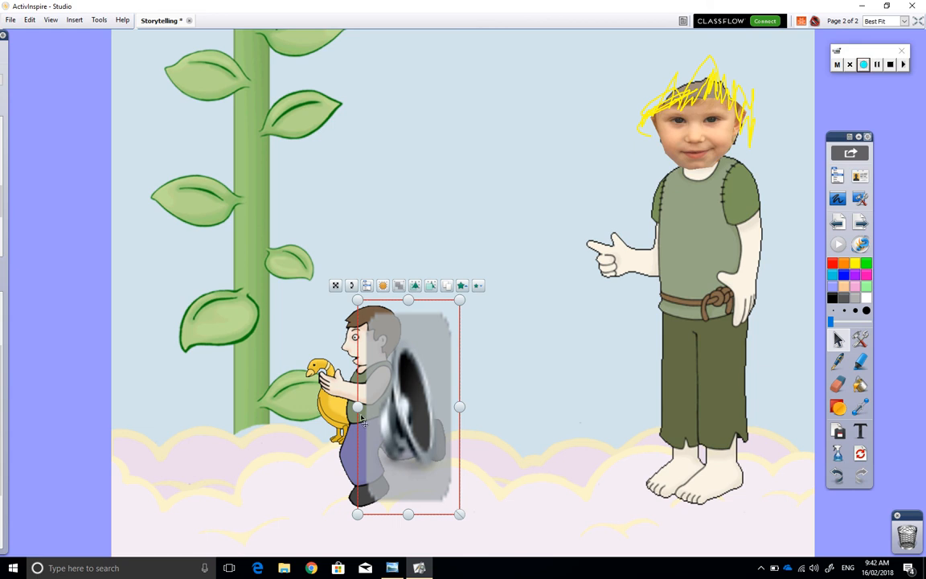
left_click_drag(357, 407, 289, 419)
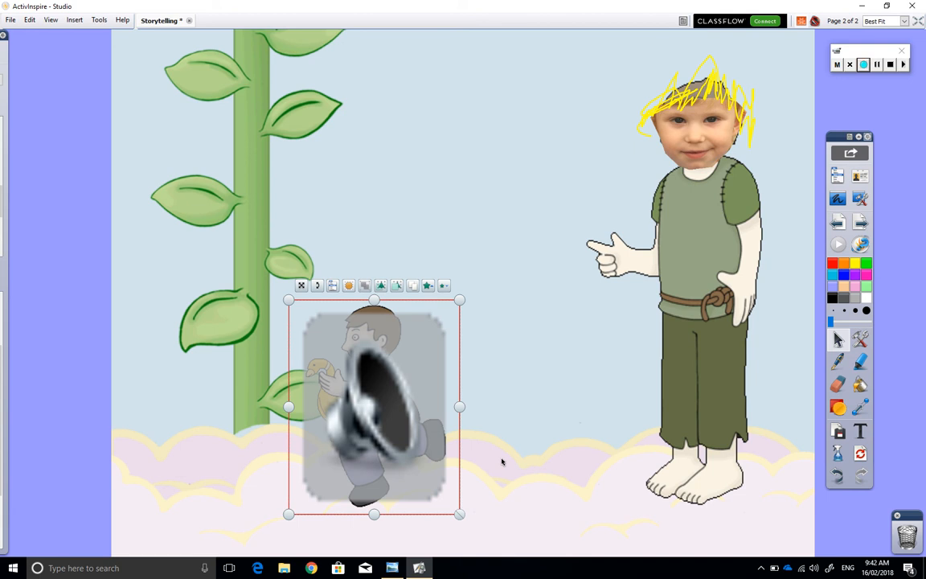
Step: Make the enlarged sound icon over Jack fully transparent
left_click(349, 287)
left_click(348, 287)
left_click_drag(349, 286, 261, 303)
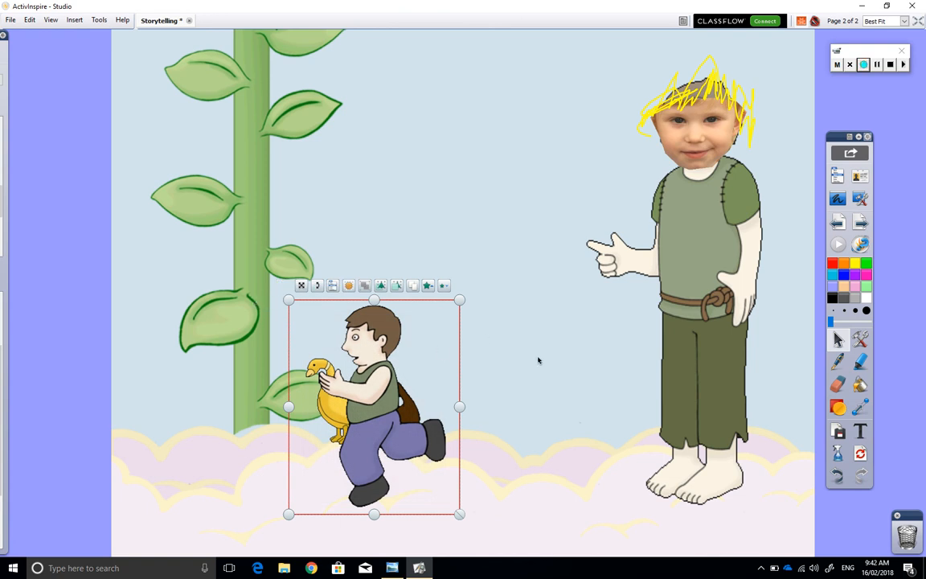
Step: Group the invisible sound icon with Jack and shift the group slightly toward the giant
mouse_move(361, 406)
left_mouse_down()
mouse_move(286, 399)
mouse_move(388, 365)
mouse_move(258, 360)
mouse_move(371, 412)
mouse_move(308, 372)
mouse_move(334, 366)
mouse_move(375, 394)
mouse_move(359, 414)
mouse_move(364, 409)
left_mouse_up()
left_click_drag(356, 249, 412, 342)
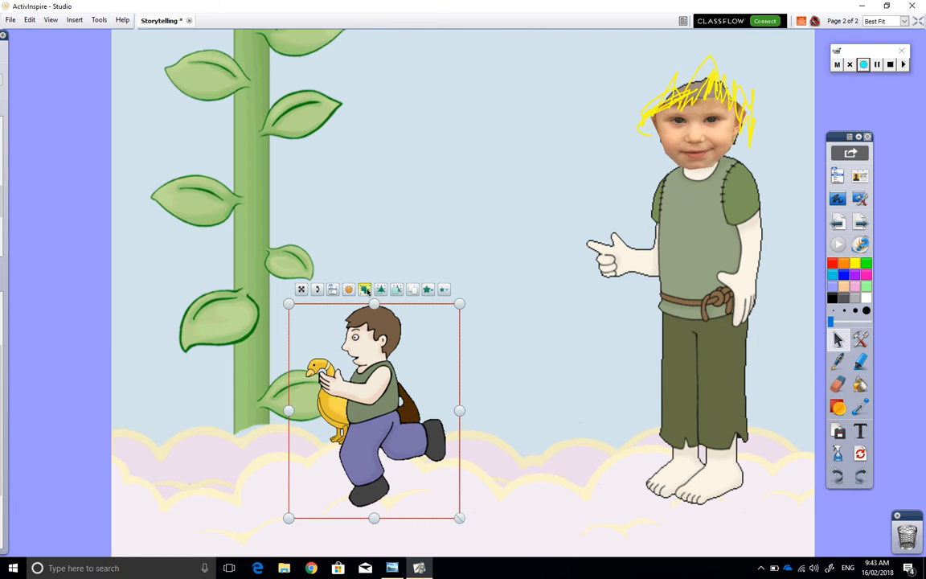
left_click_drag(384, 410, 414, 408)
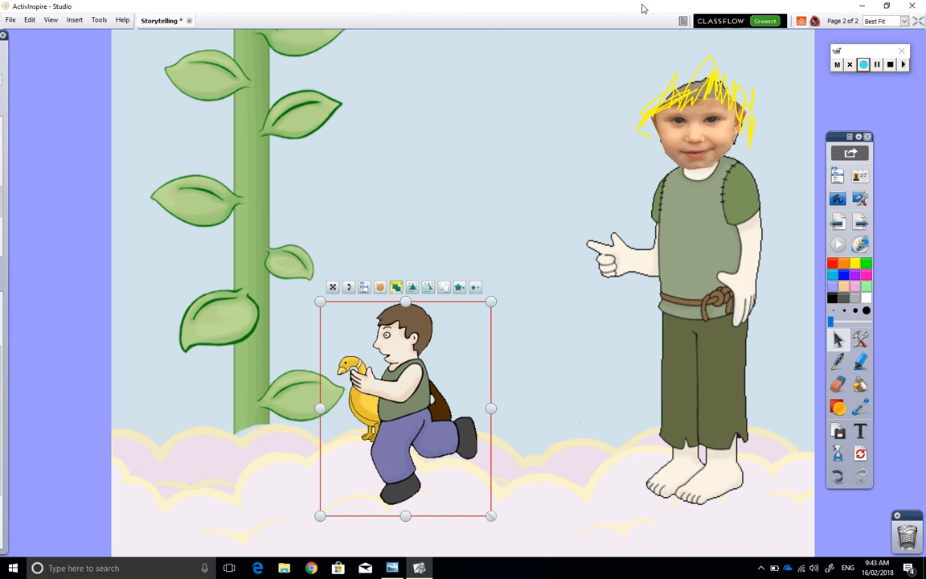
Step: Leave design mode and test Jack's sound group by moving him around, ending beside the lower part of the beanstalk
left_click(802, 22)
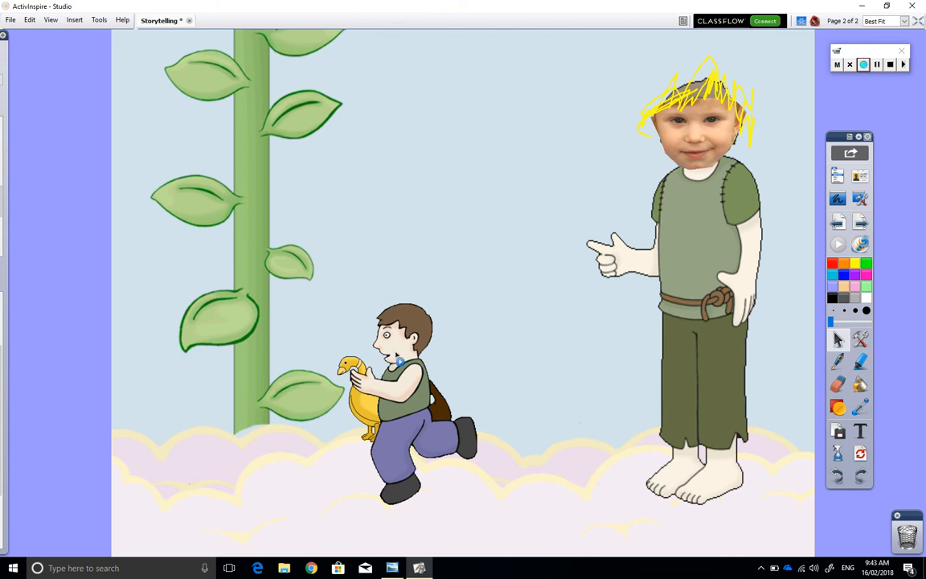
left_click(359, 321)
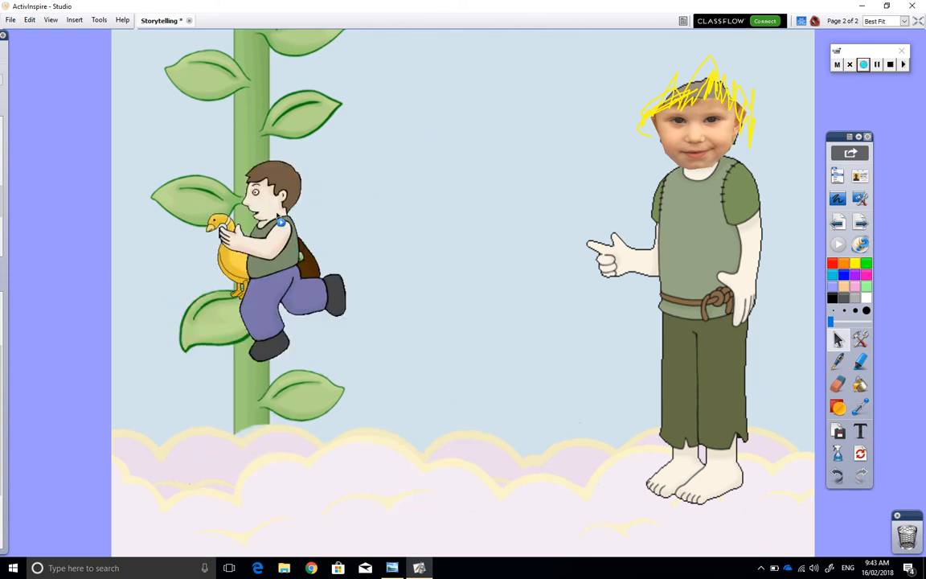
left_click_drag(502, 365, 336, 316)
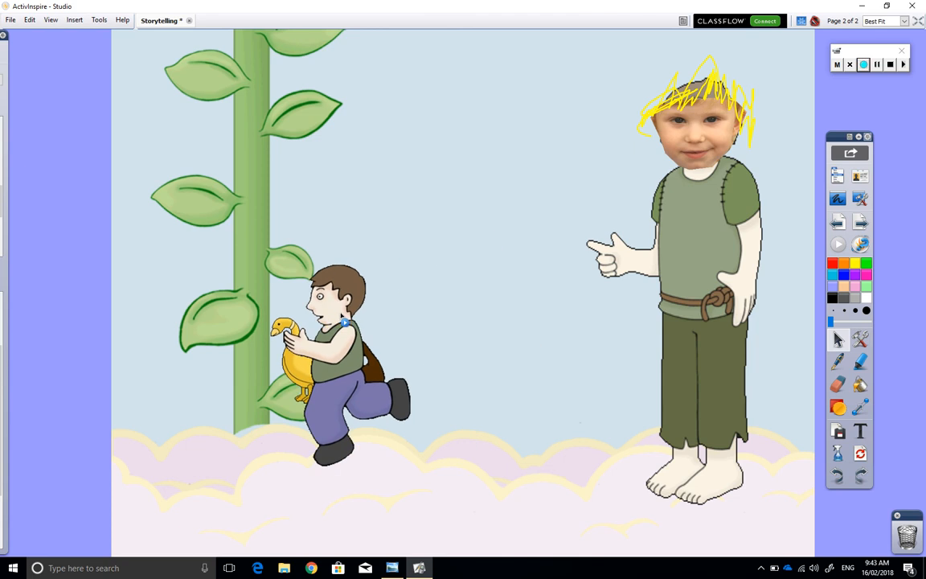
left_click_drag(344, 323, 336, 344)
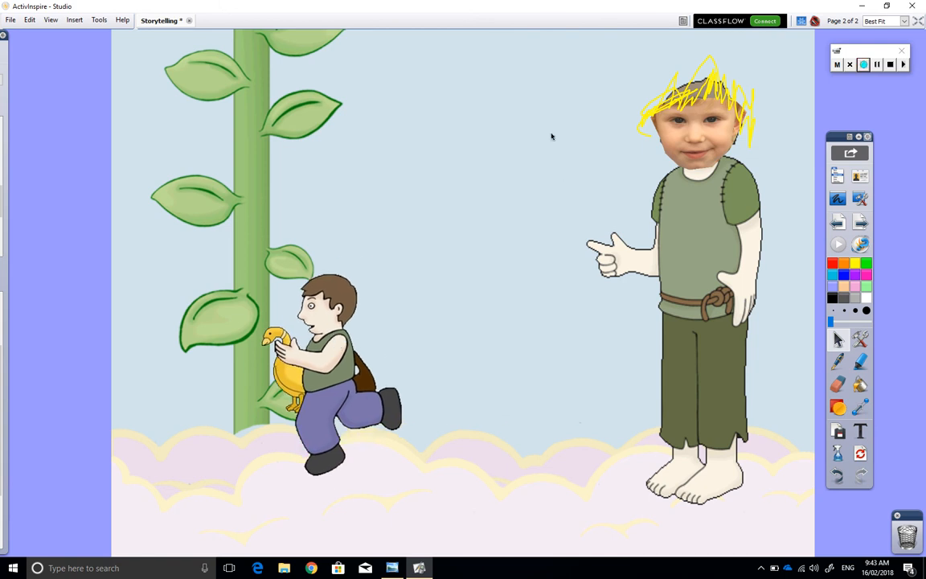